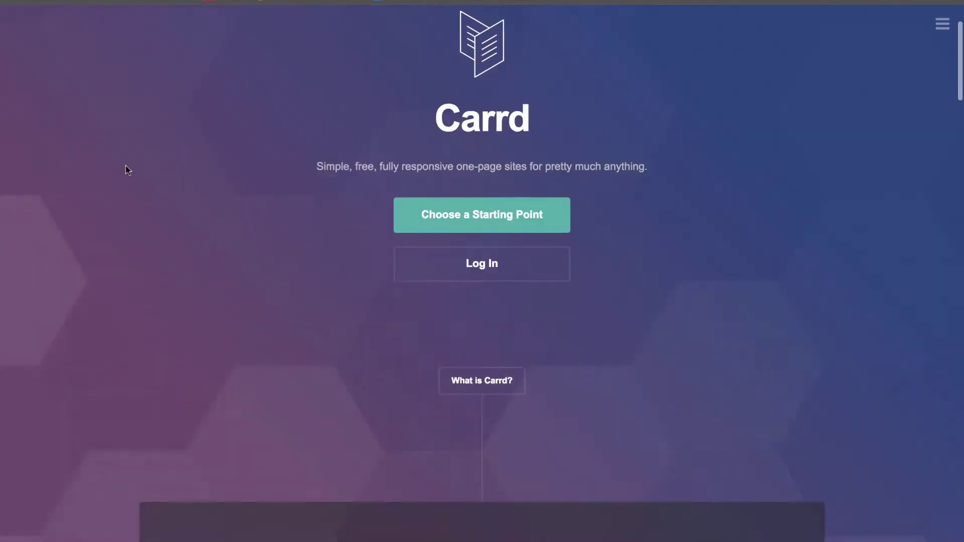
scroll(125, 166, up, 5)
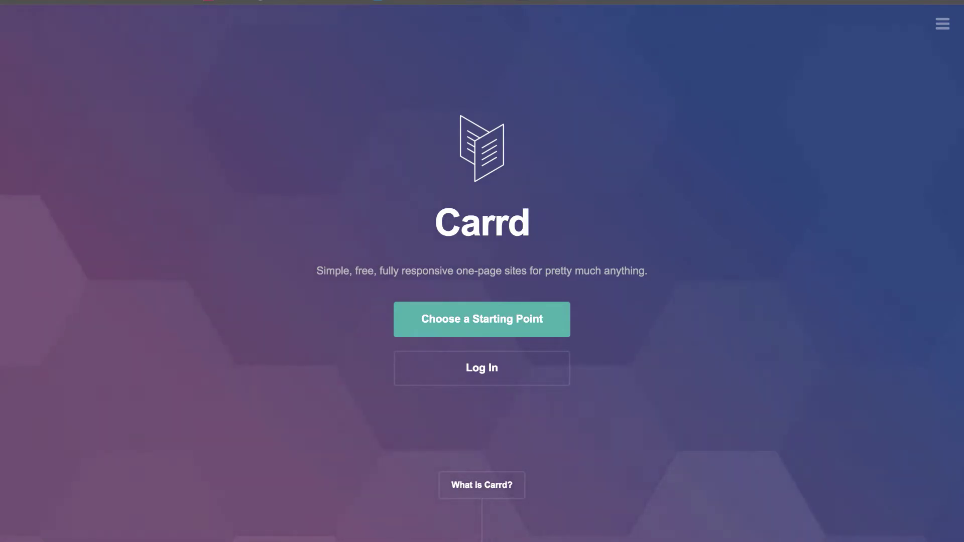
scroll(52, 154, down, 10)
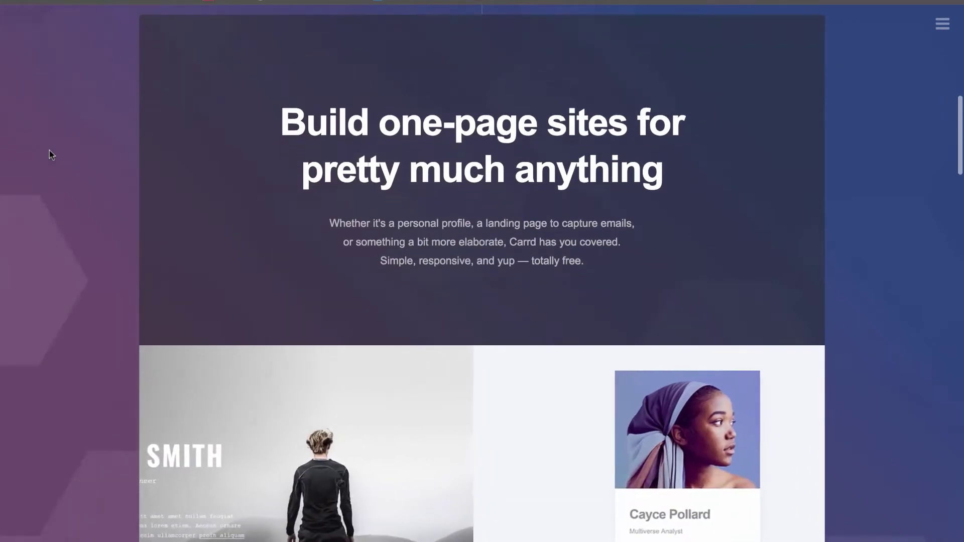
scroll(51, 154, down, 15)
scroll(51, 154, down, 2)
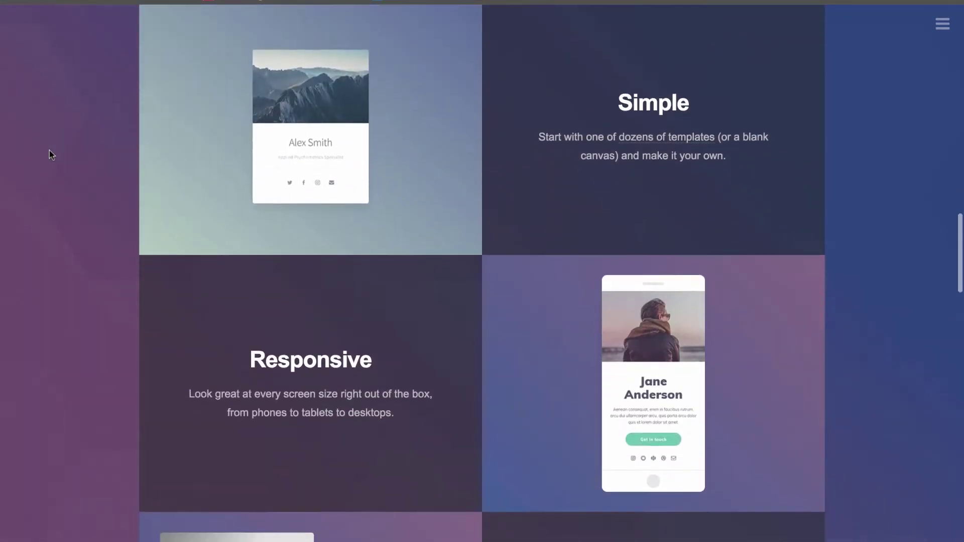
scroll(49, 151, down, 7)
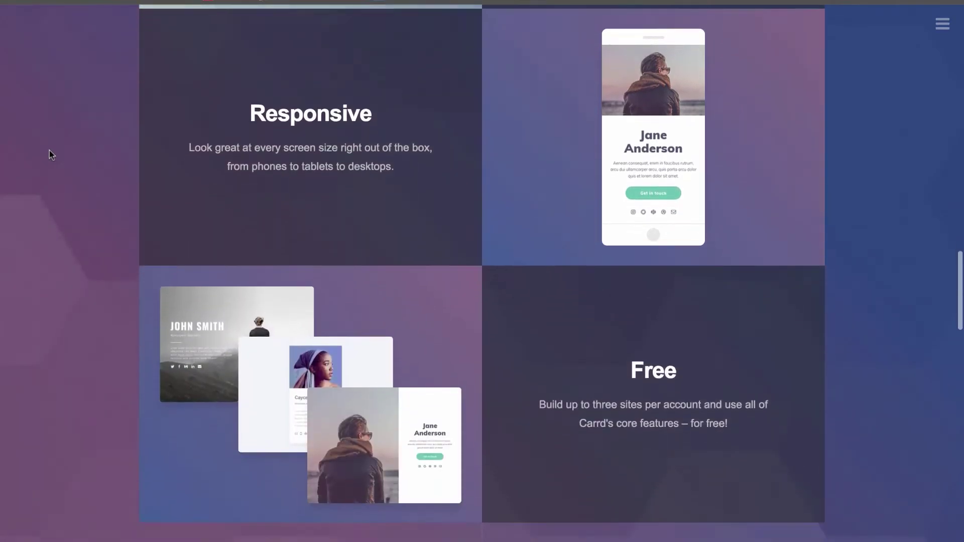
scroll(50, 154, down, 5)
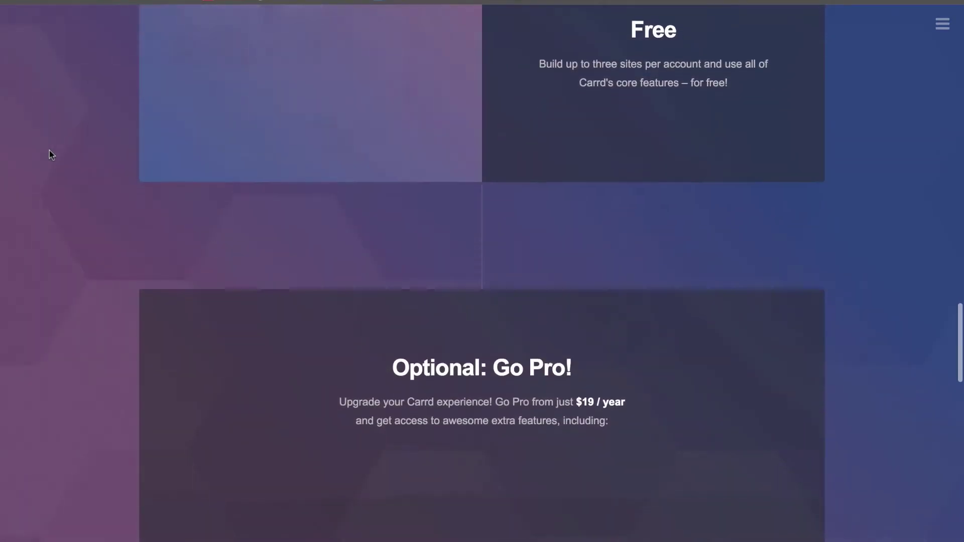
scroll(51, 155, down, 5)
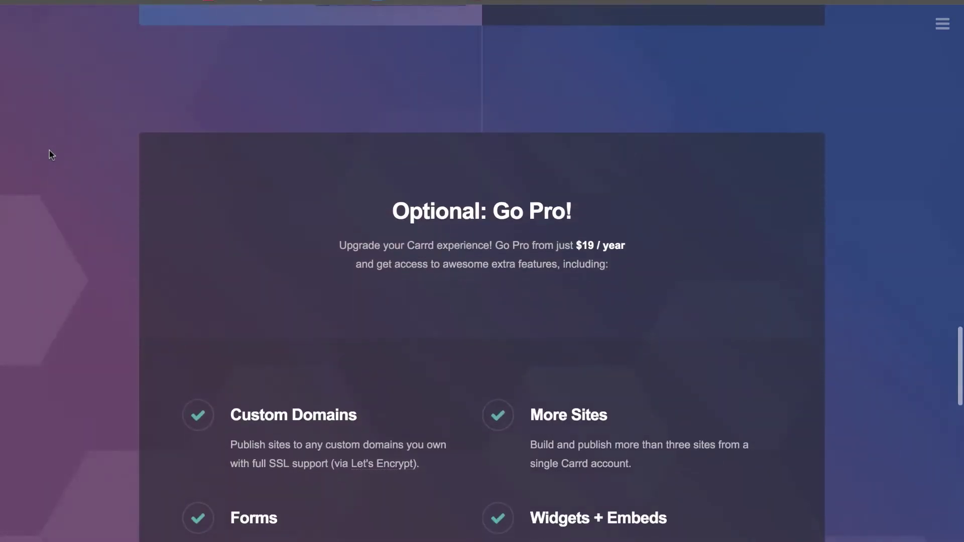
scroll(49, 151, down, 1)
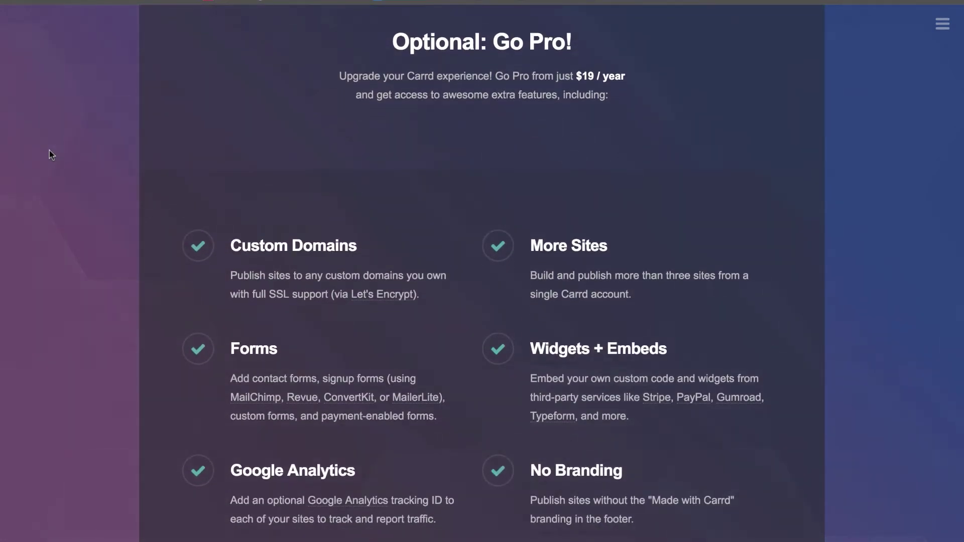
scroll(49, 150, down, 8)
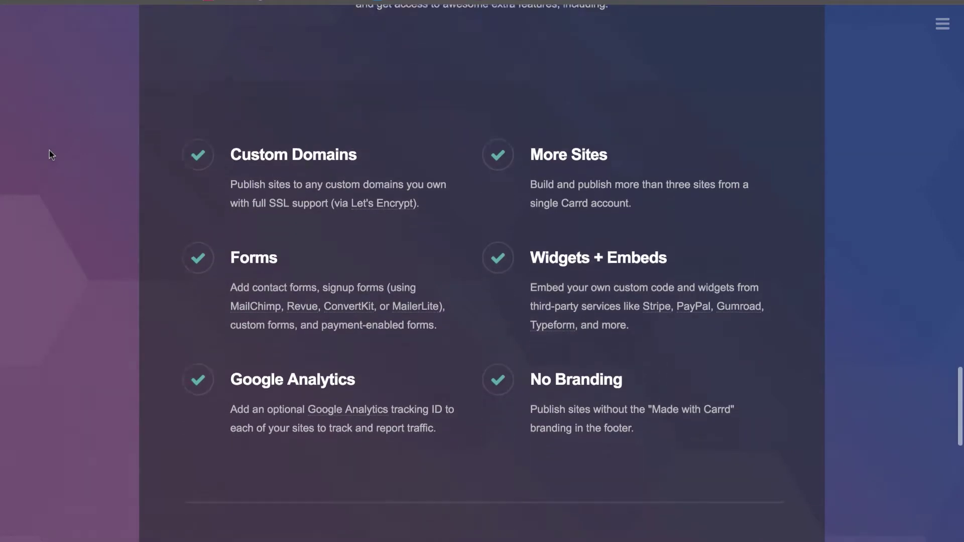
scroll(49, 150, down, 6)
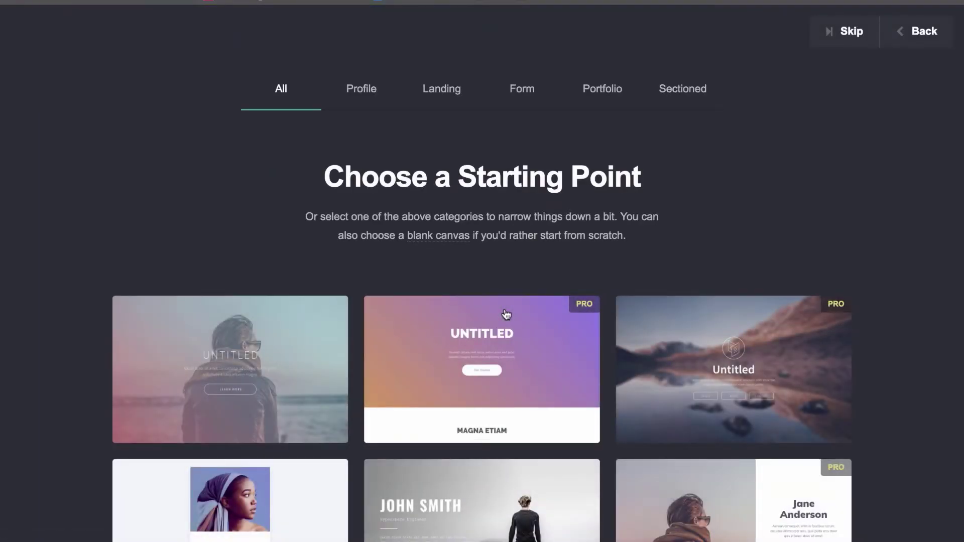
Scroll down through the starting-point template gallery and back up slightly
scroll(506, 314, down, 10)
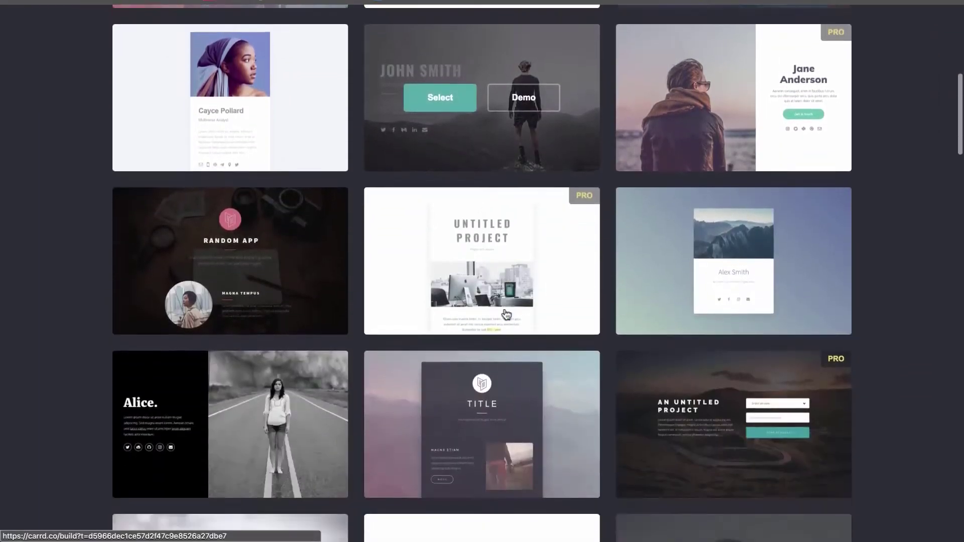
scroll(413, 310, down, 10)
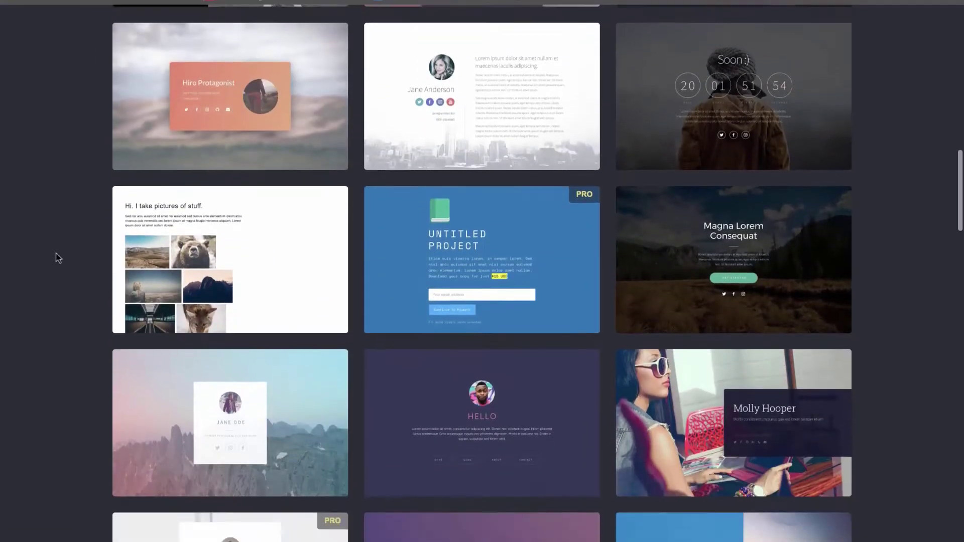
scroll(57, 254, down, 8)
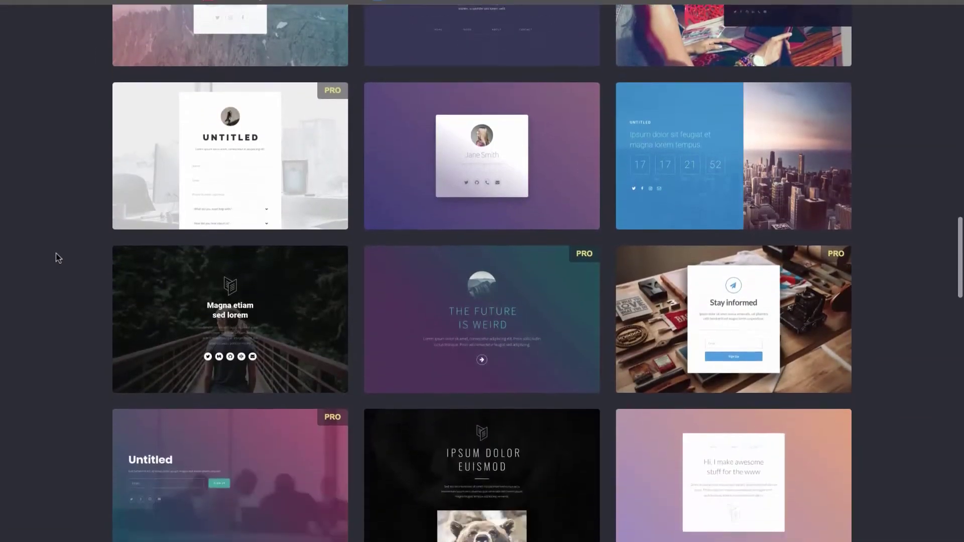
scroll(56, 254, down, 9)
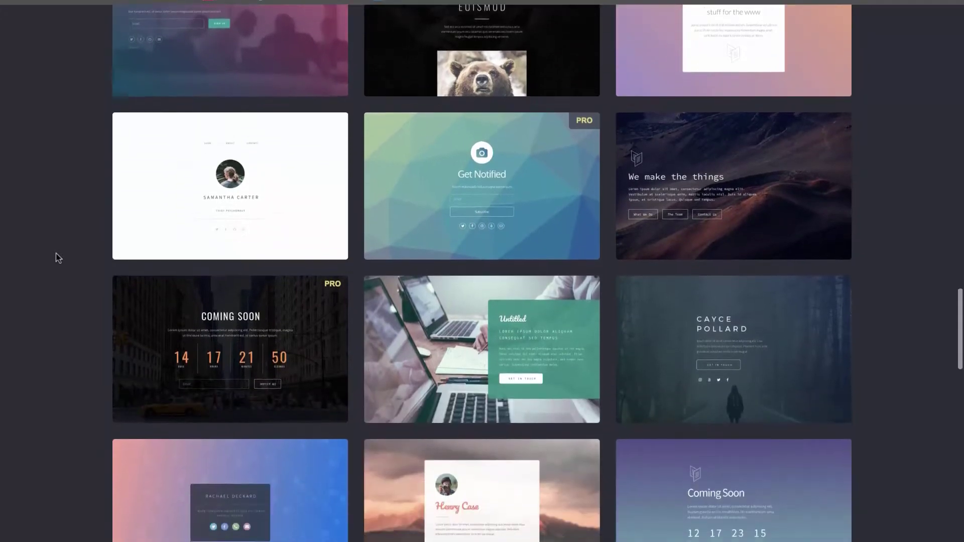
scroll(57, 258, down, 8)
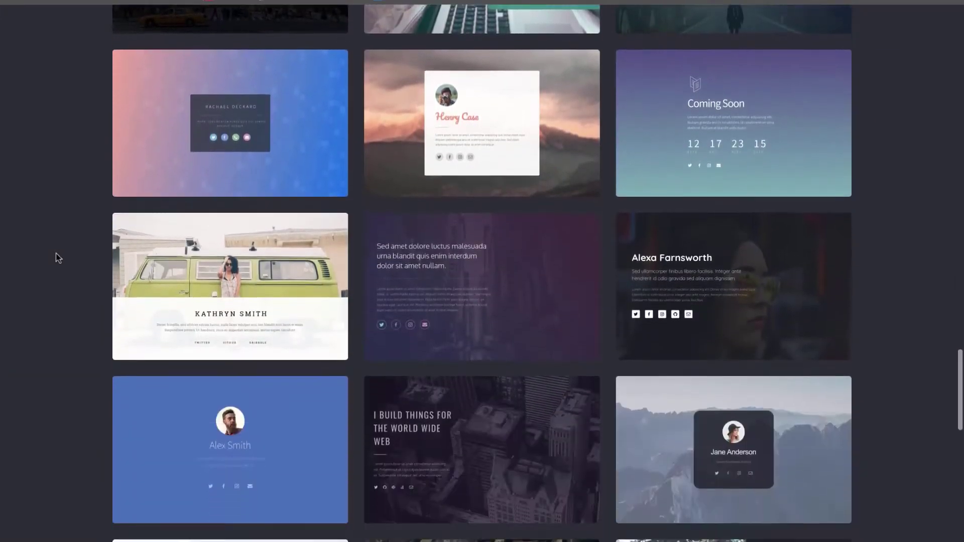
scroll(57, 258, down, 9)
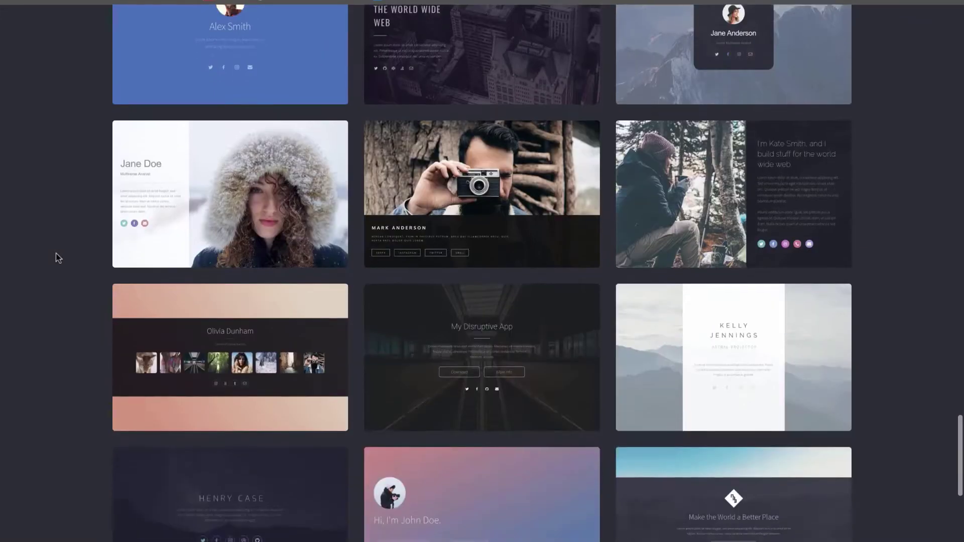
scroll(57, 258, down, 4)
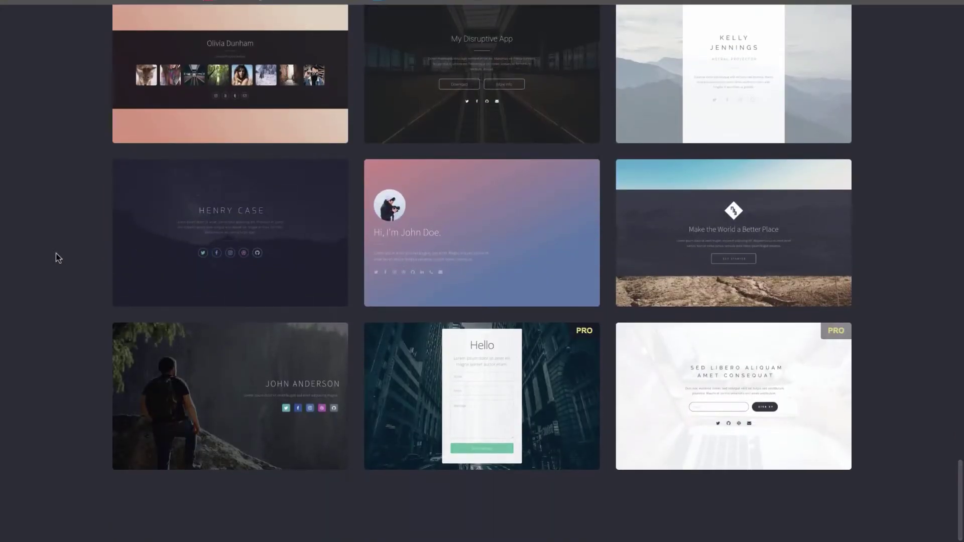
scroll(55, 253, up, 20)
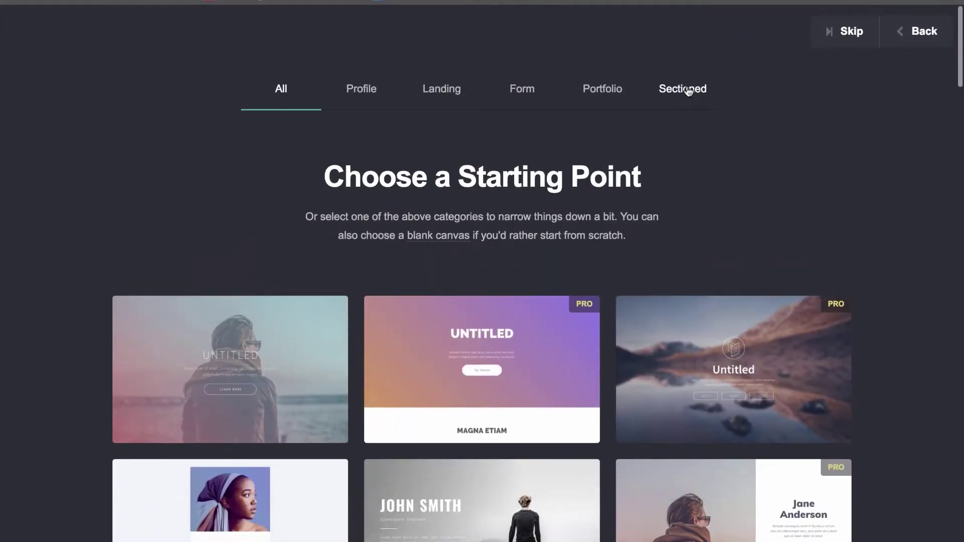
Filter the template gallery to Sectioned, then Portfolio, then Form designs
click(687, 92)
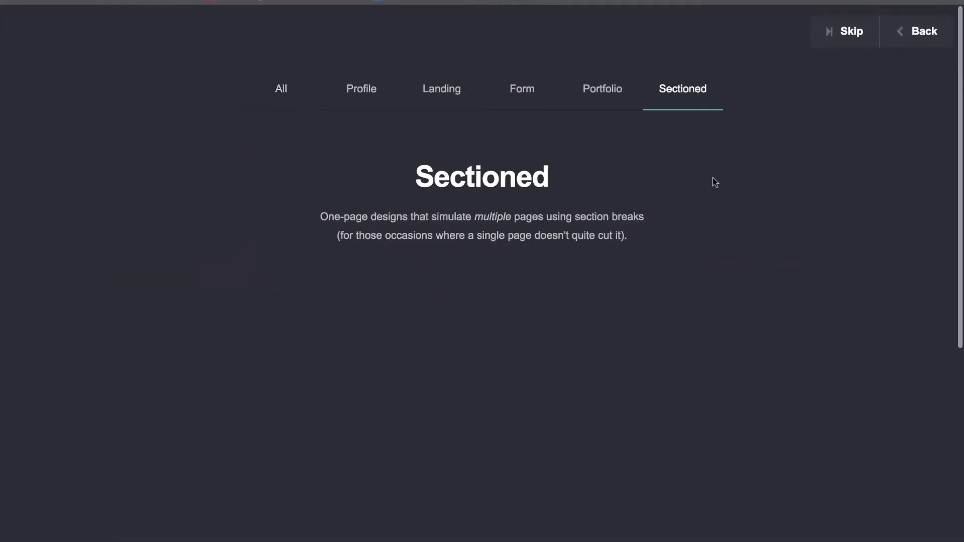
scroll(687, 173, down, 5)
scroll(680, 174, up, 5)
click(587, 95)
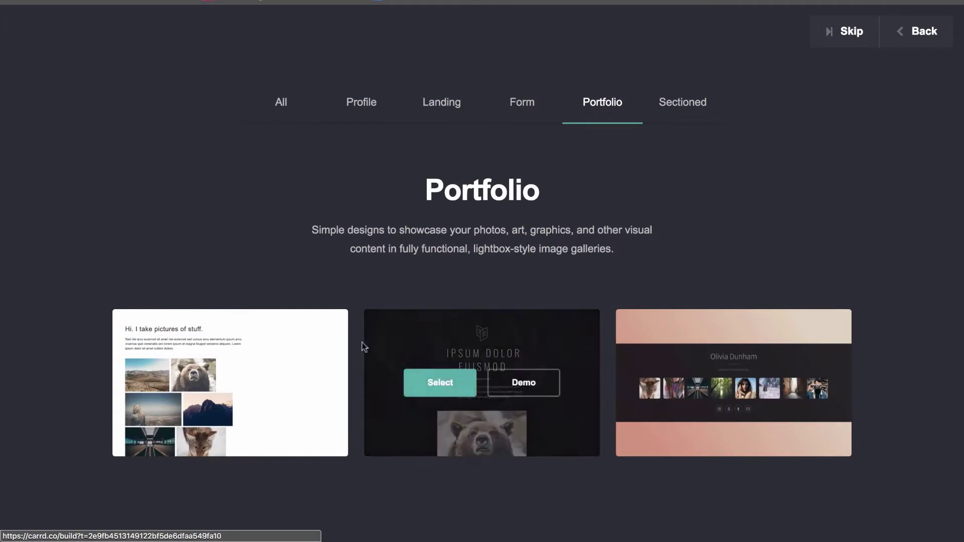
click(507, 110)
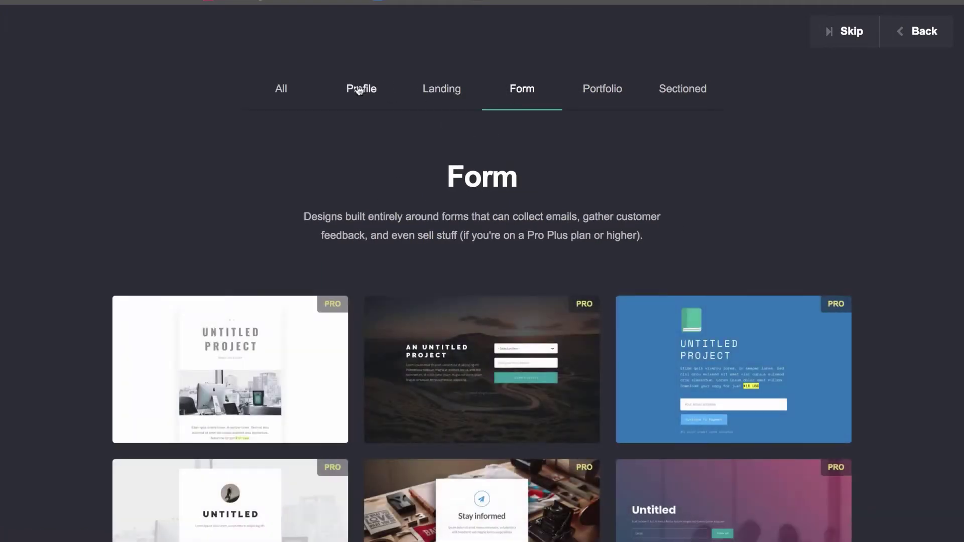
View the Profile templates, then return to and browse the full All gallery
click(359, 90)
scroll(340, 135, down, 5)
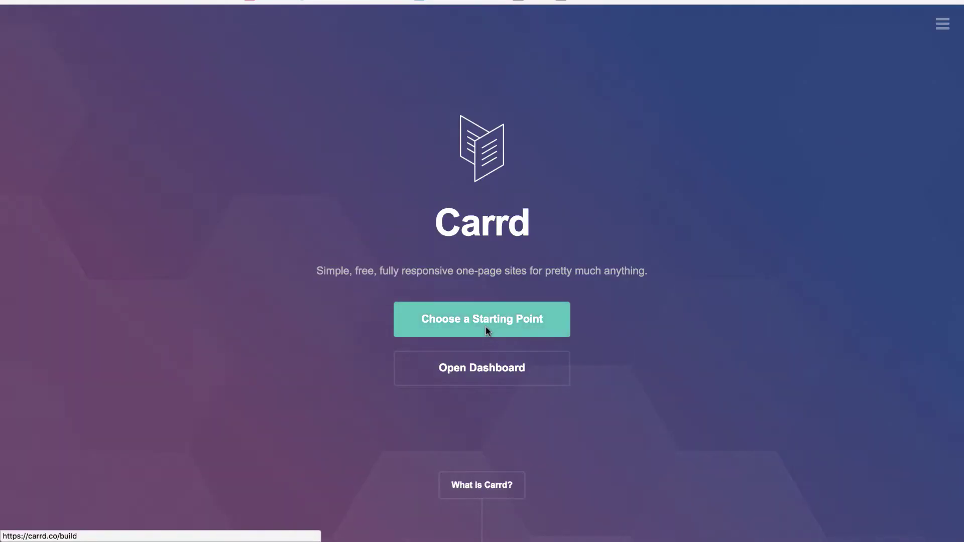
click(486, 326)
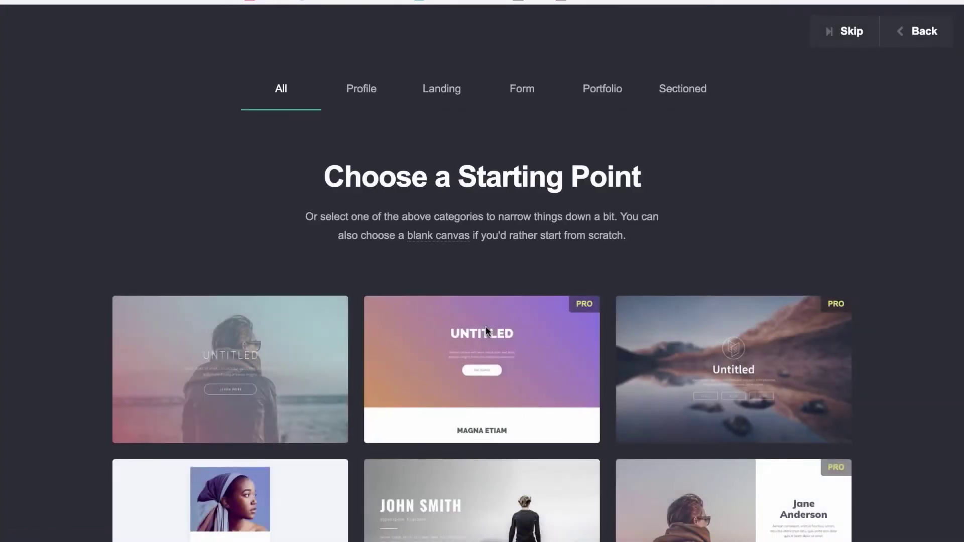
scroll(643, 324, down, 6)
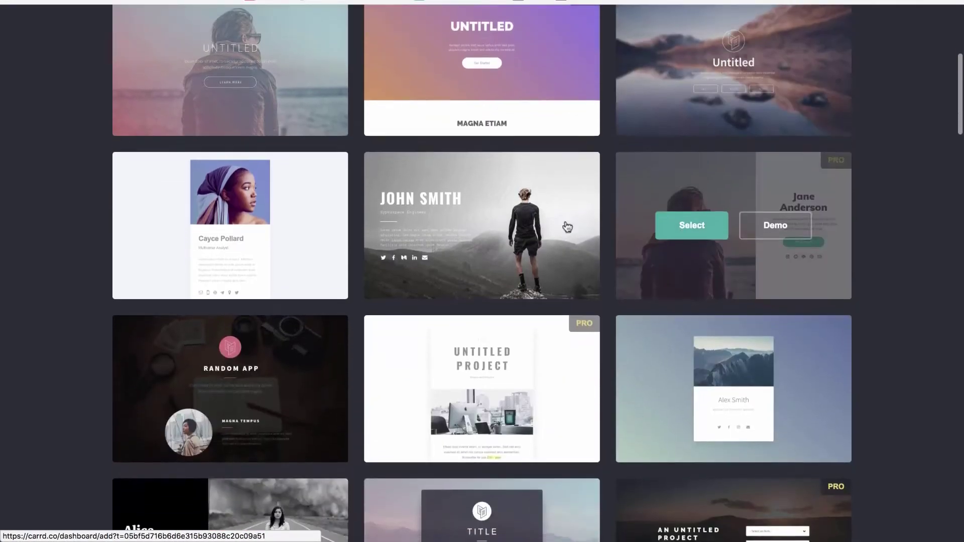
scroll(620, 370, down, 5)
scroll(581, 276, up, 15)
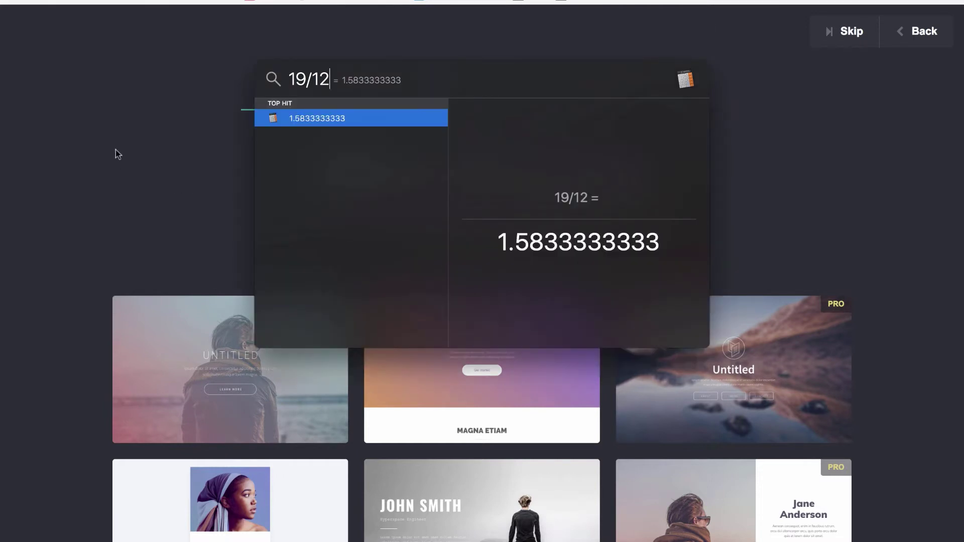
key(Escape)
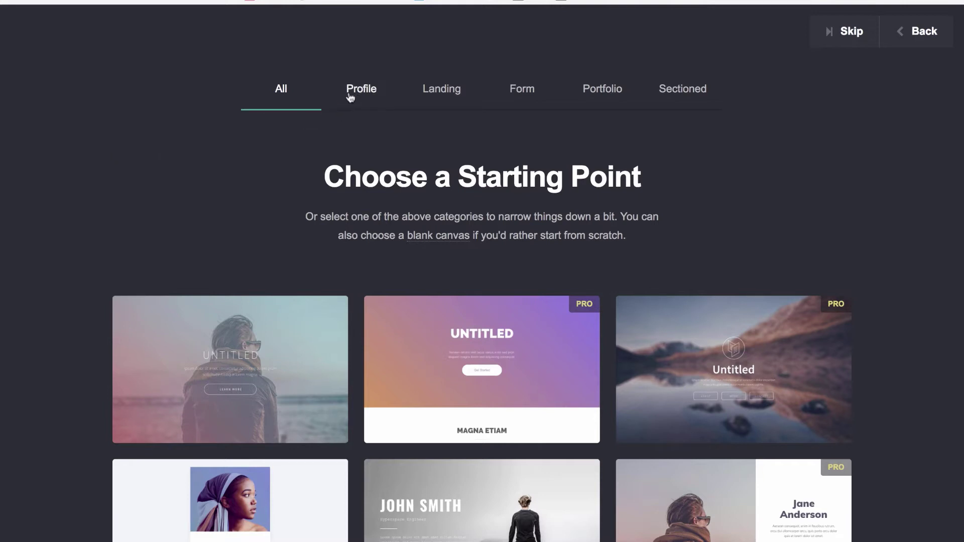
Filter the gallery to Form templates and browse the PRO email and feedback designs
scroll(511, 95, down, 20)
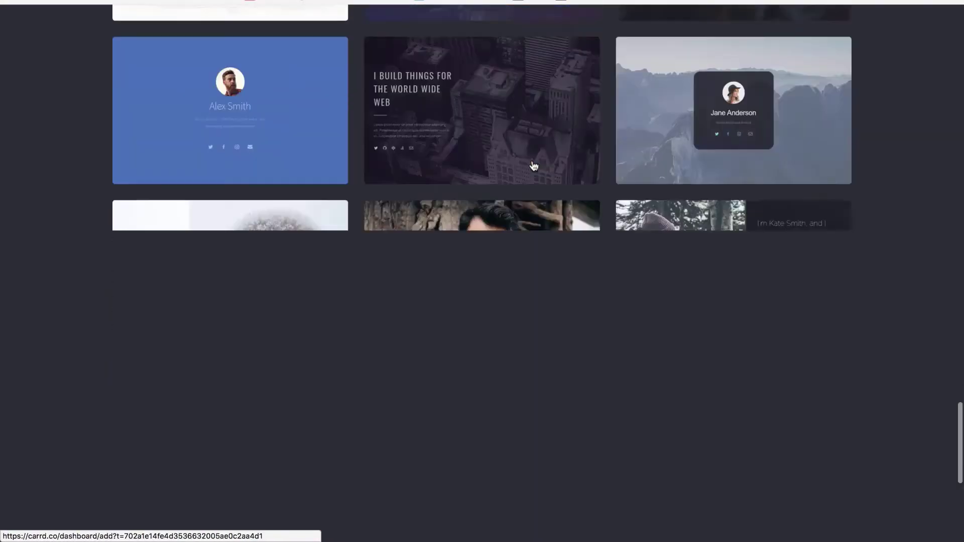
scroll(524, 173, up, 12)
scroll(523, 168, up, 15)
scroll(523, 168, down, 20)
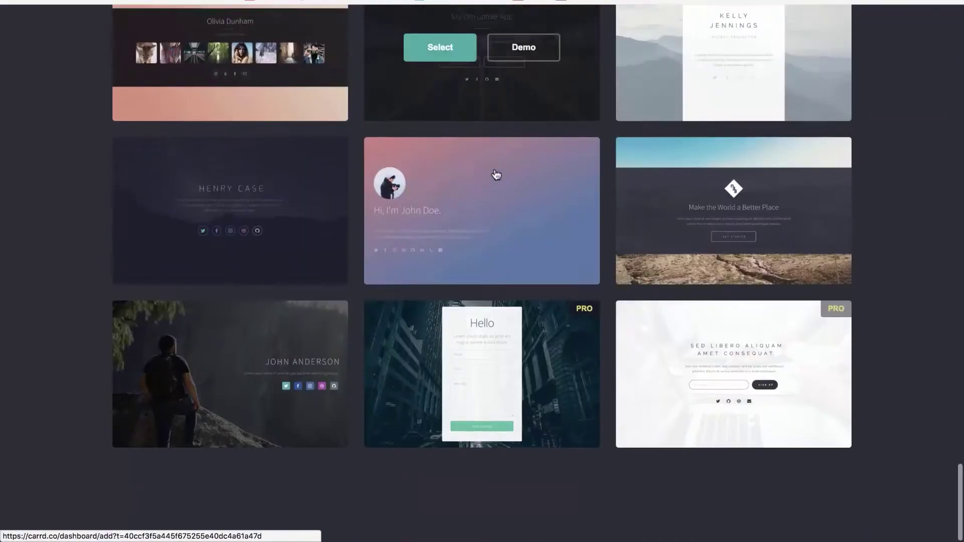
scroll(492, 177, up, 8)
scroll(492, 177, up, 15)
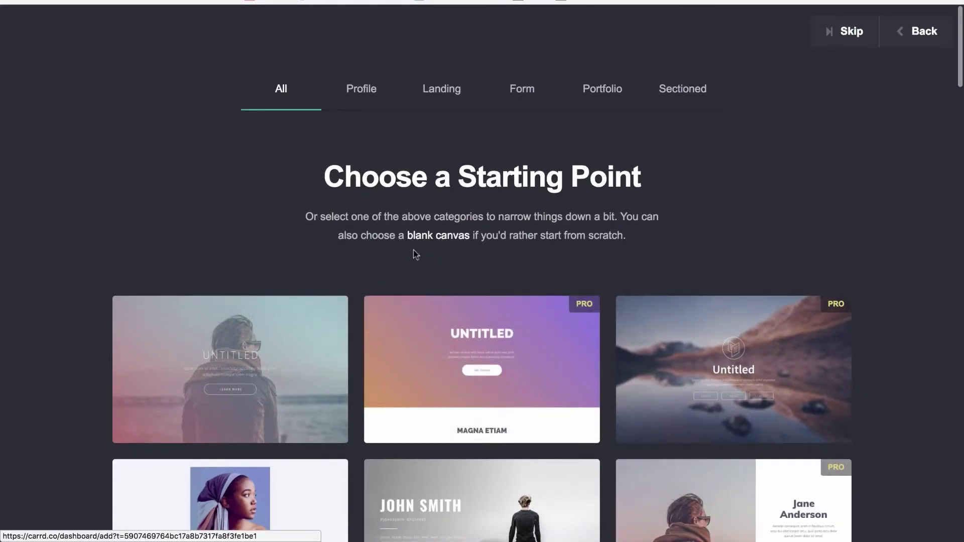
click(520, 97)
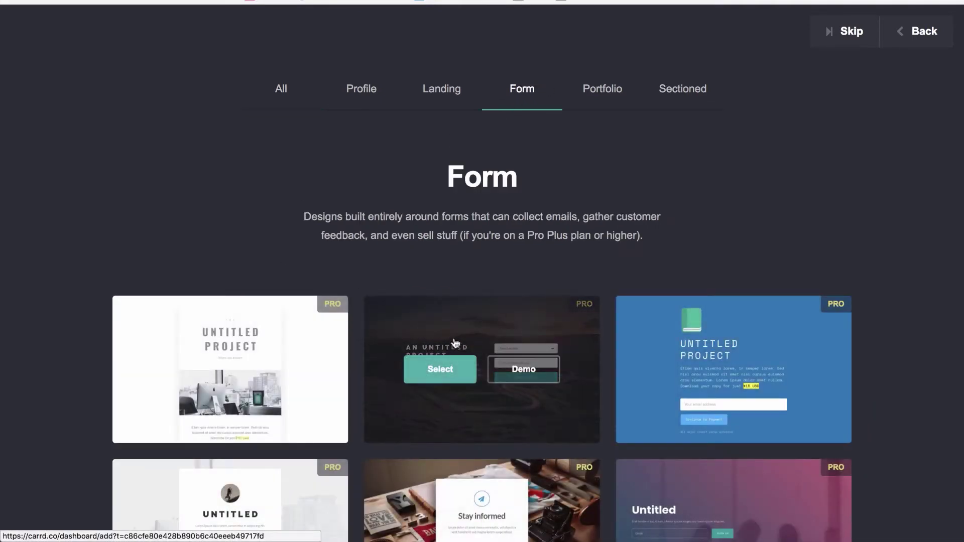
mouse_move(281, 372)
scroll(281, 372, down, 3)
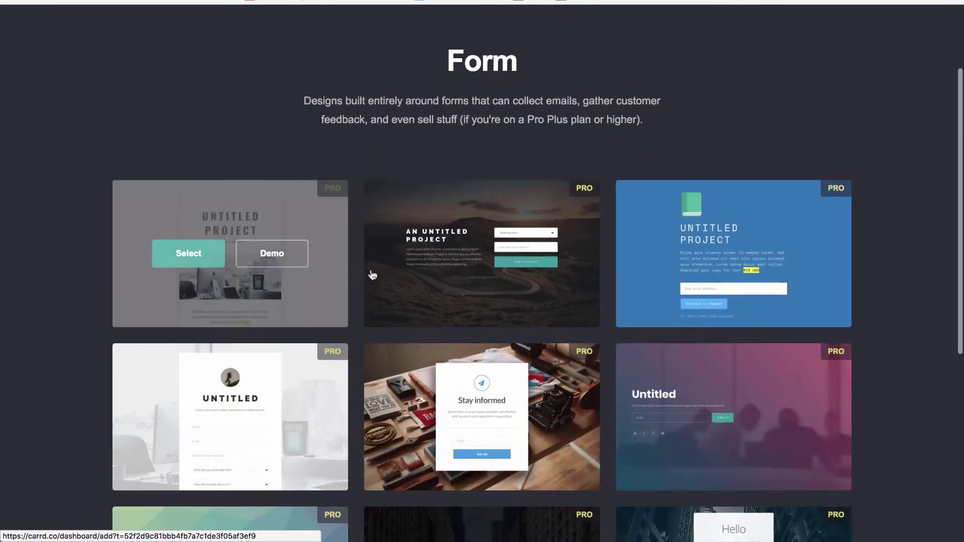
scroll(682, 268, down, 5)
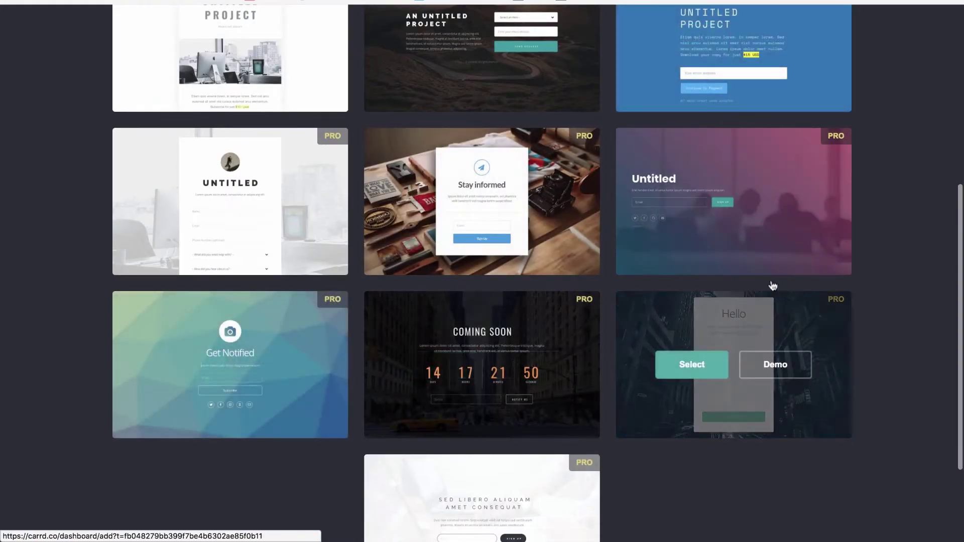
scroll(392, 91, up, 7)
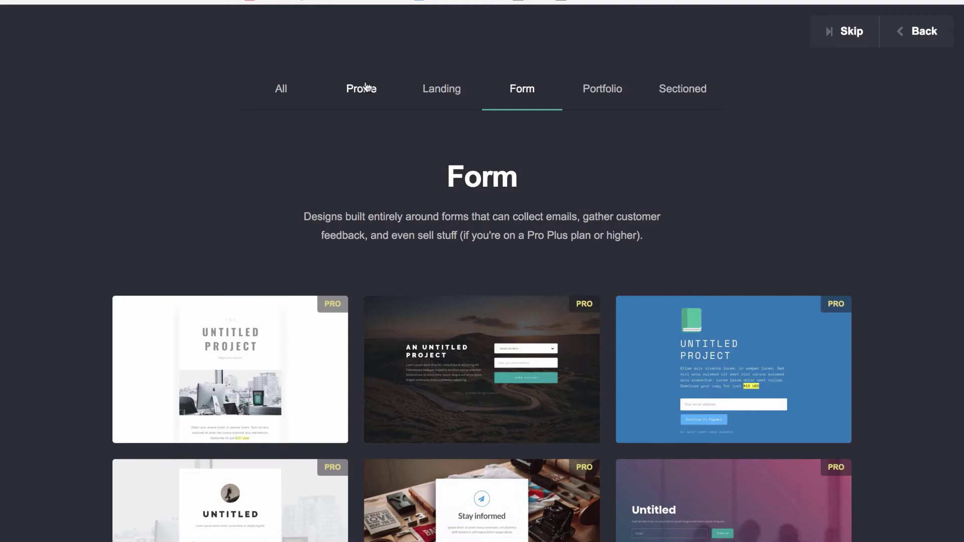
Start a site from the dark Form template and retitle its heading 'The Sports Inbox'
mouse_move(438, 393)
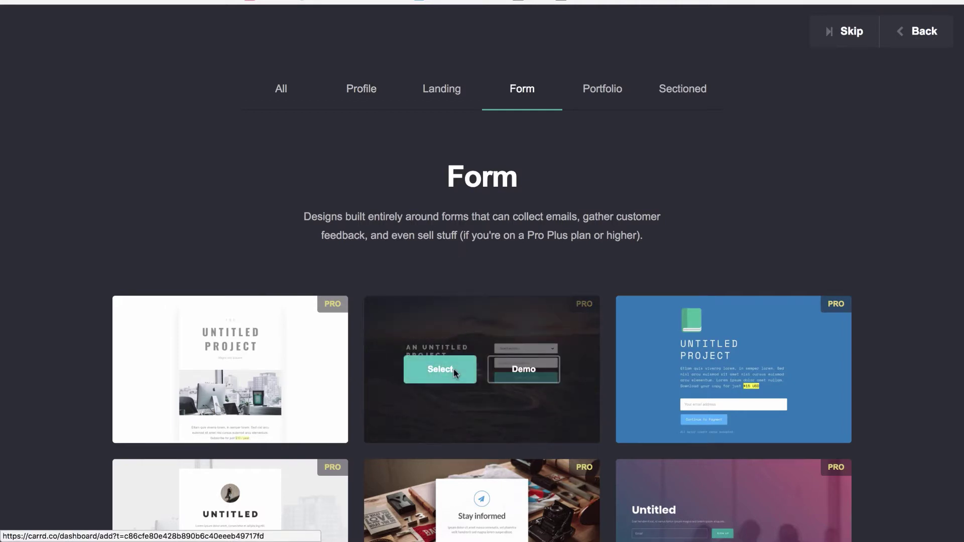
click(455, 374)
click(293, 124)
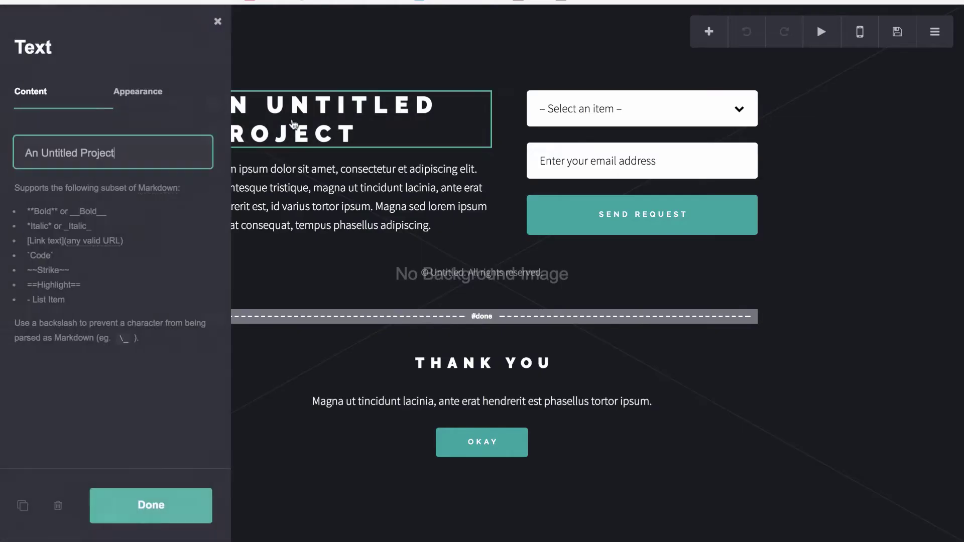
triple_click(122, 153)
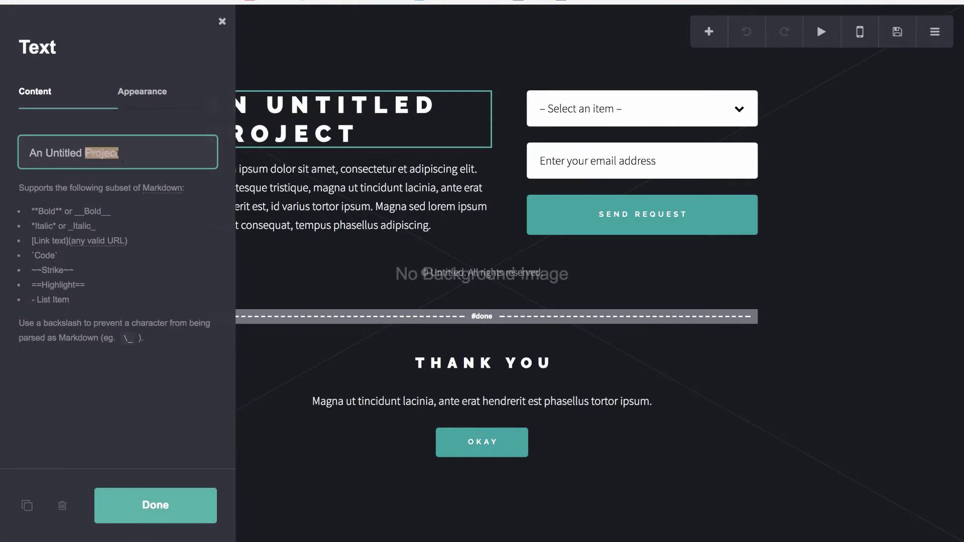
text(The Sport)
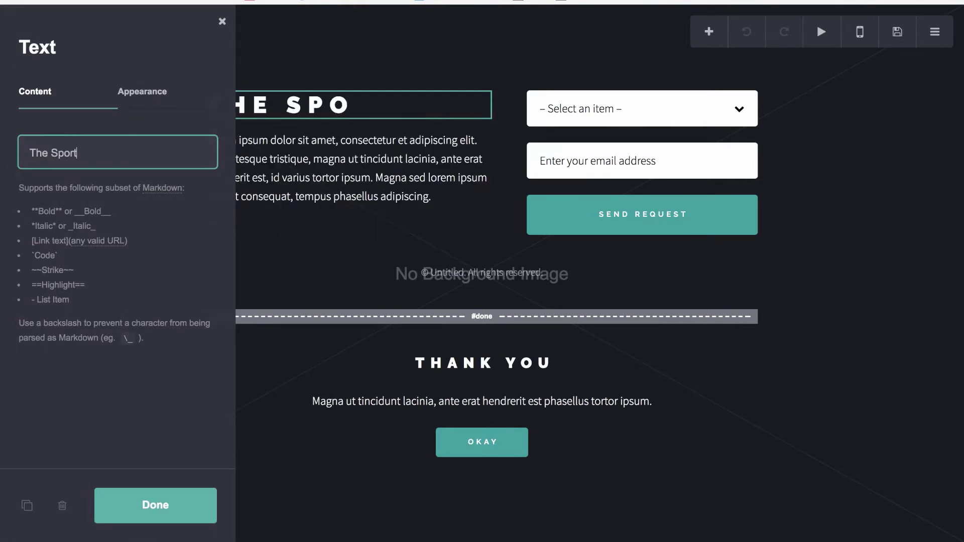
text(s Inbox)
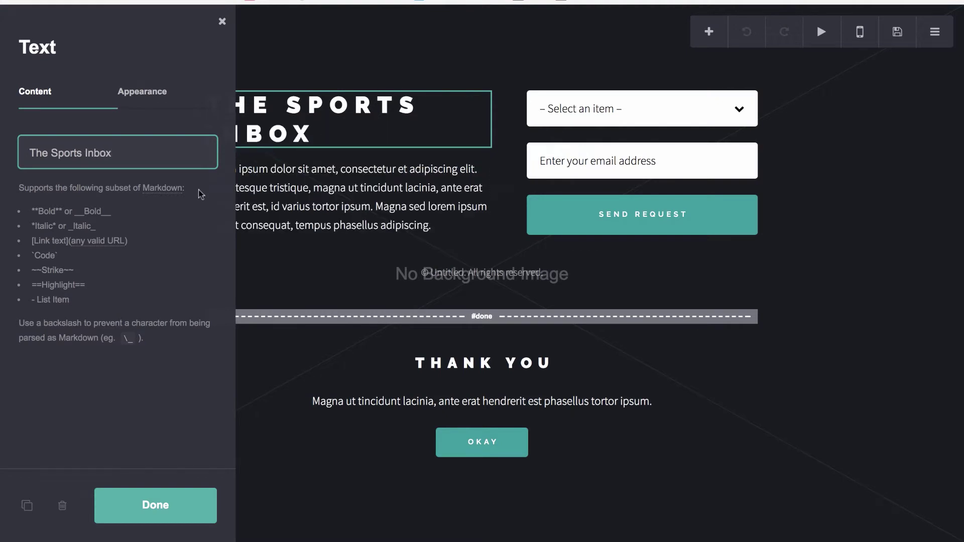
Replace the paragraph with the sports-news tagline, making 'The best sports news' italic
click(340, 213)
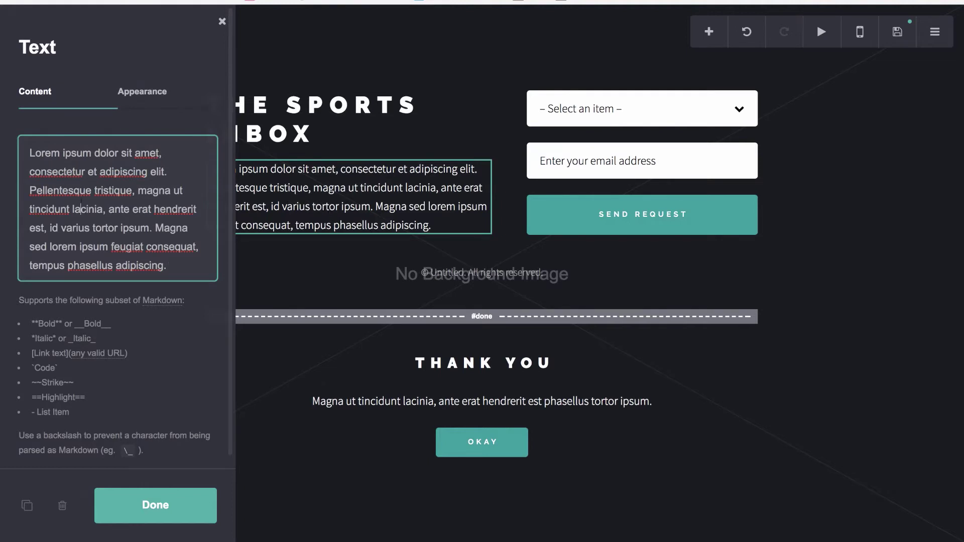
triple_click(66, 208)
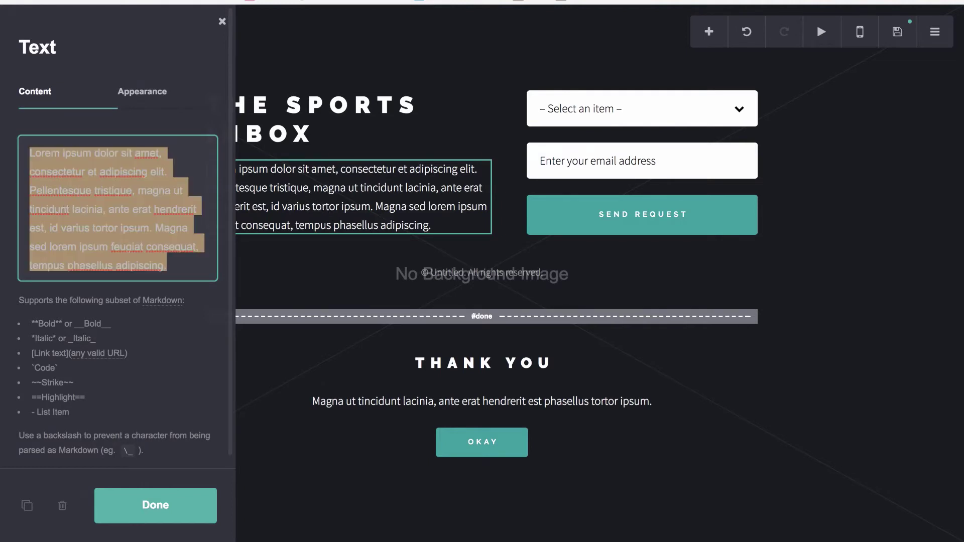
text(The best sports )
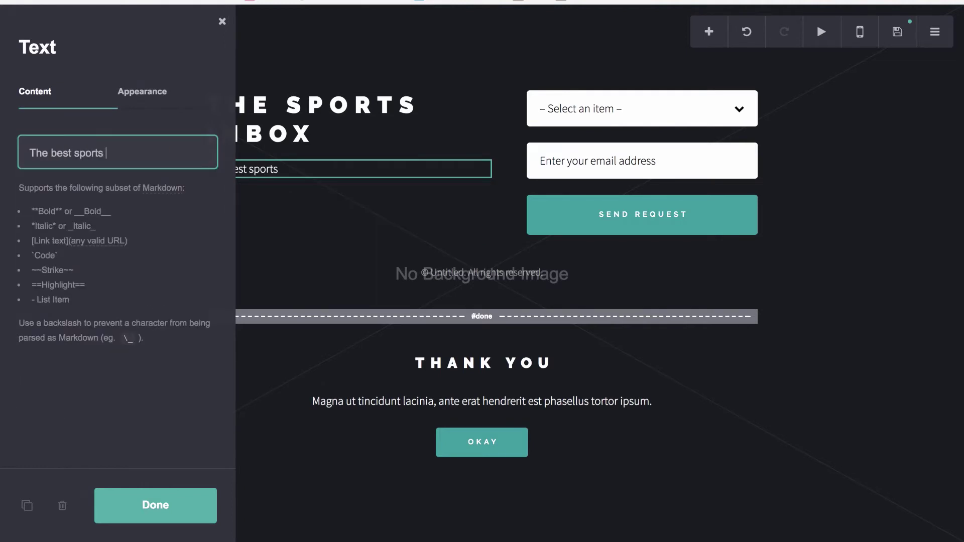
text(news, dilivered to your i)
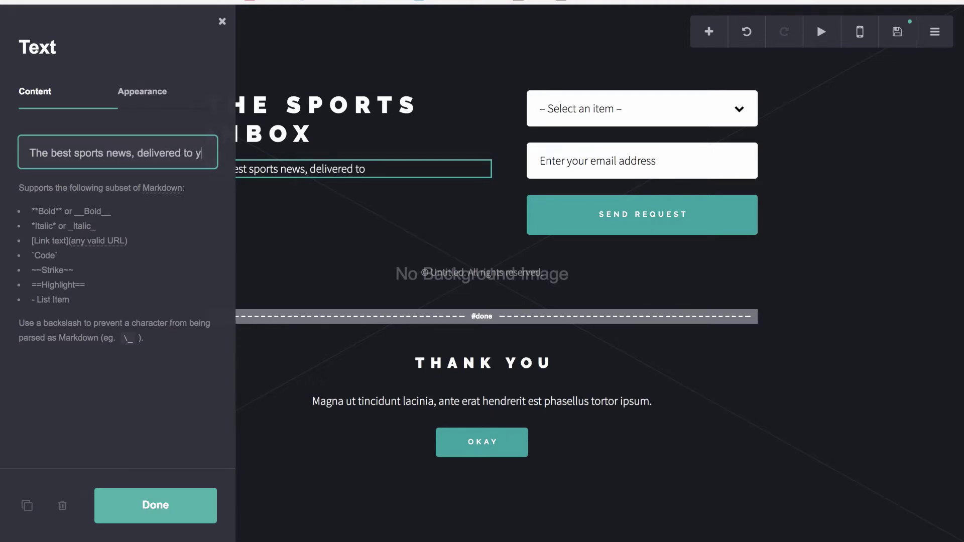
text(nbox)
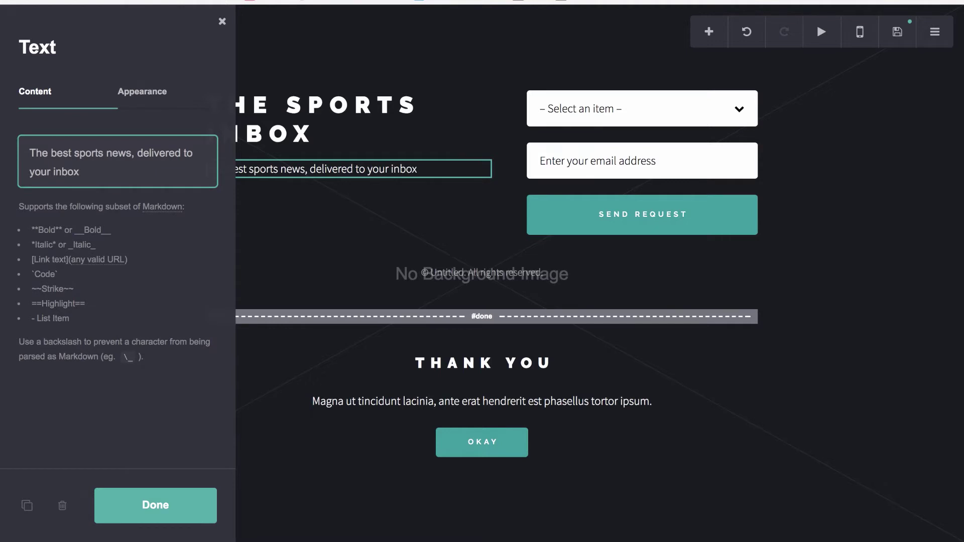
text( so you know)
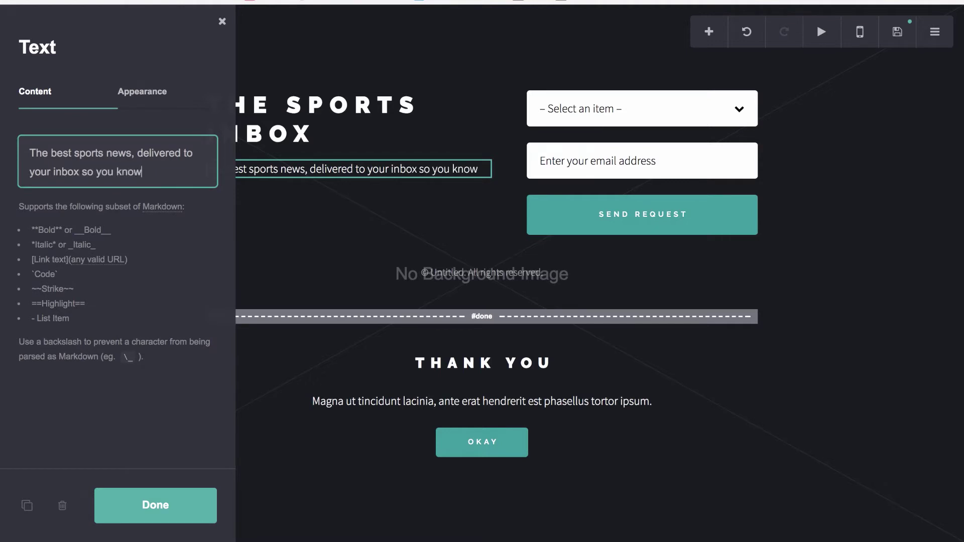
text( what the heck)
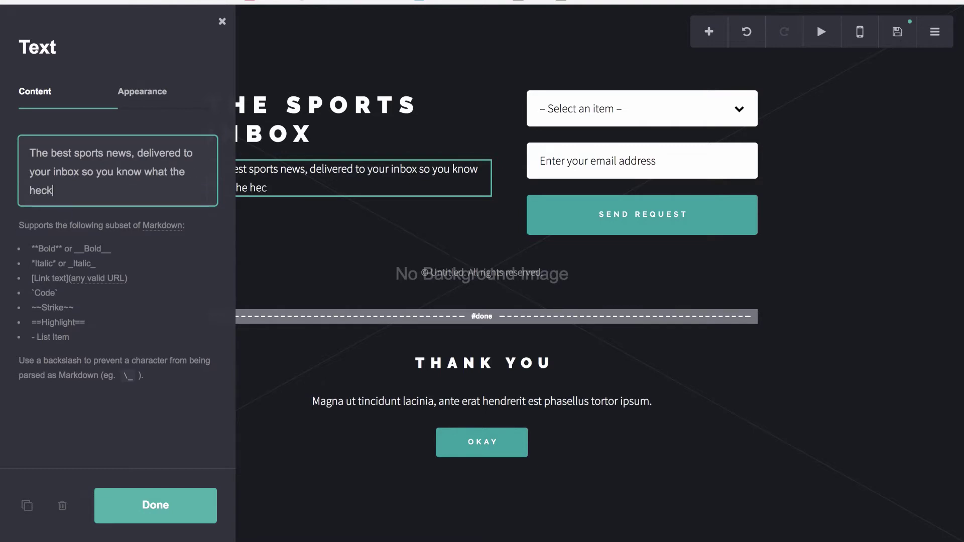
text( everyone at w)
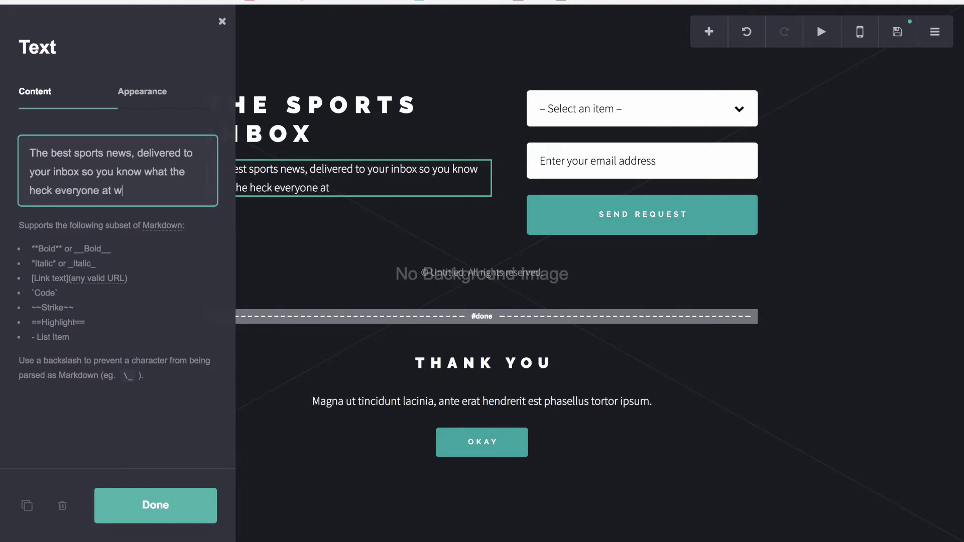
text(ork is talking about.)
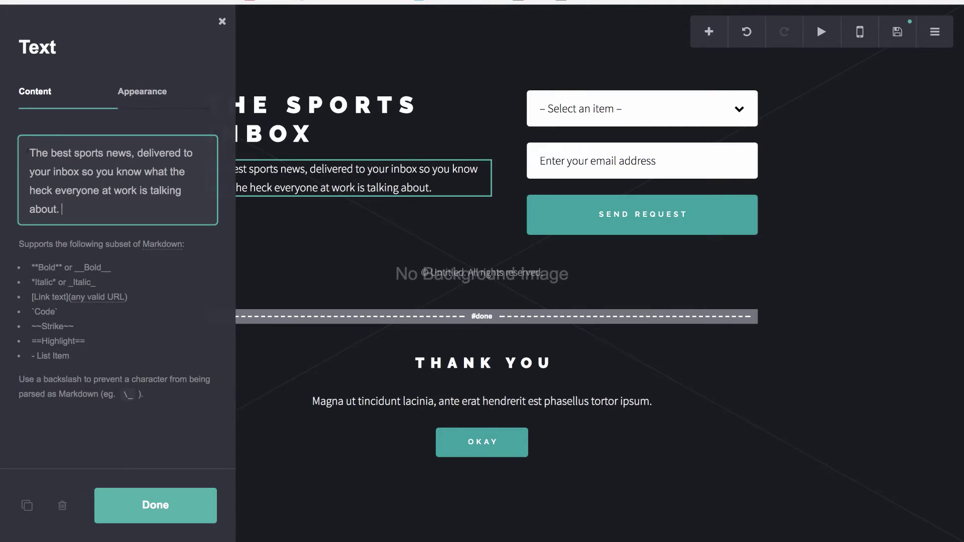
text(**)
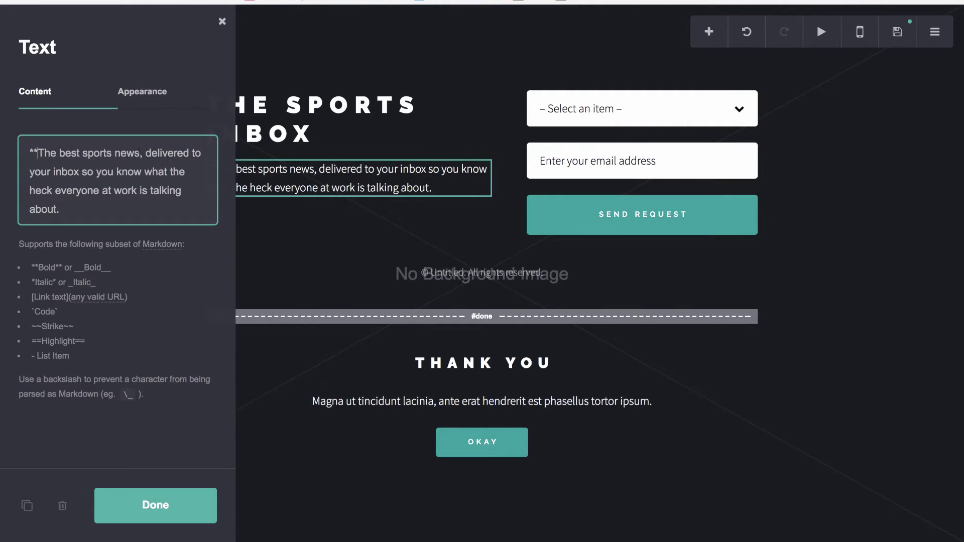
text(**)
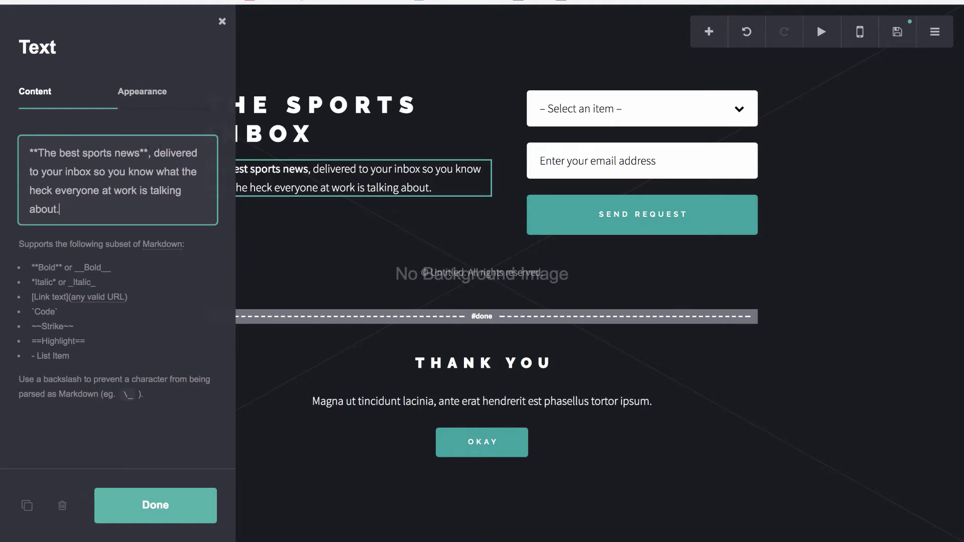
key(BackSpace)
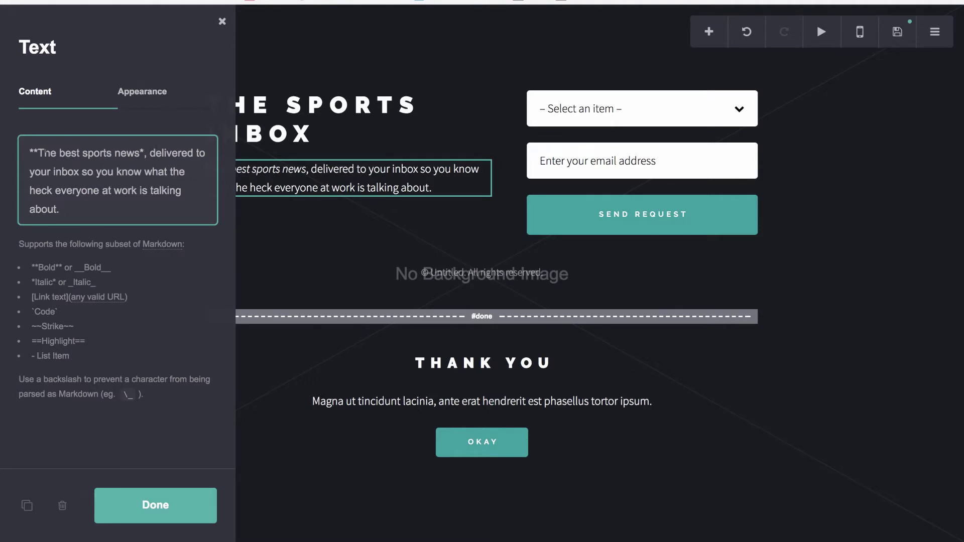
key(BackSpace)
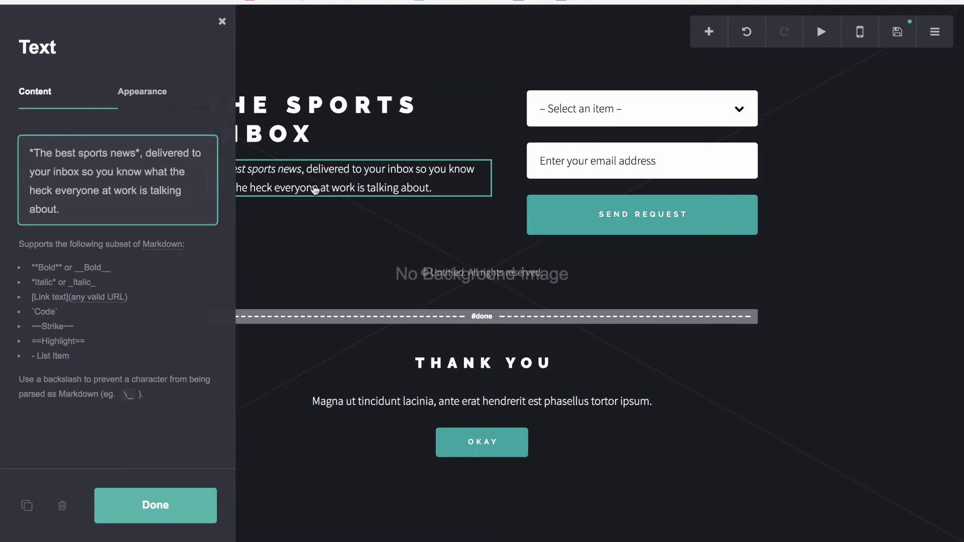
Review the paragraph's Appearance settings, then open the footer, container and page Background settings
click(165, 514)
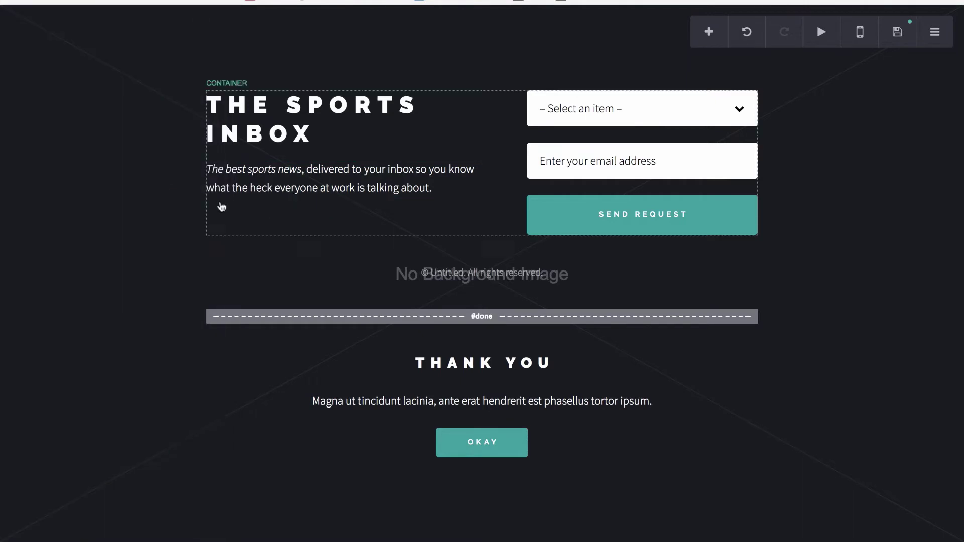
click(319, 189)
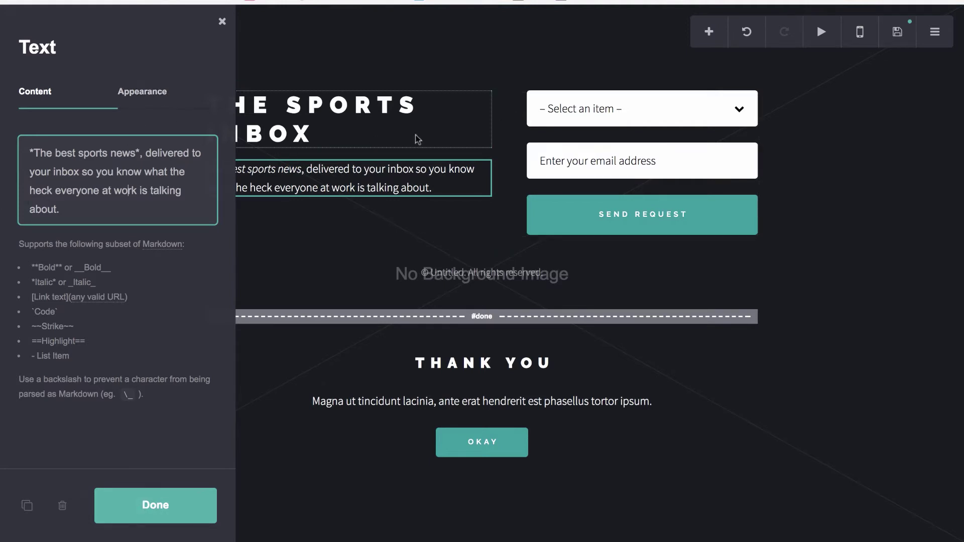
click(153, 104)
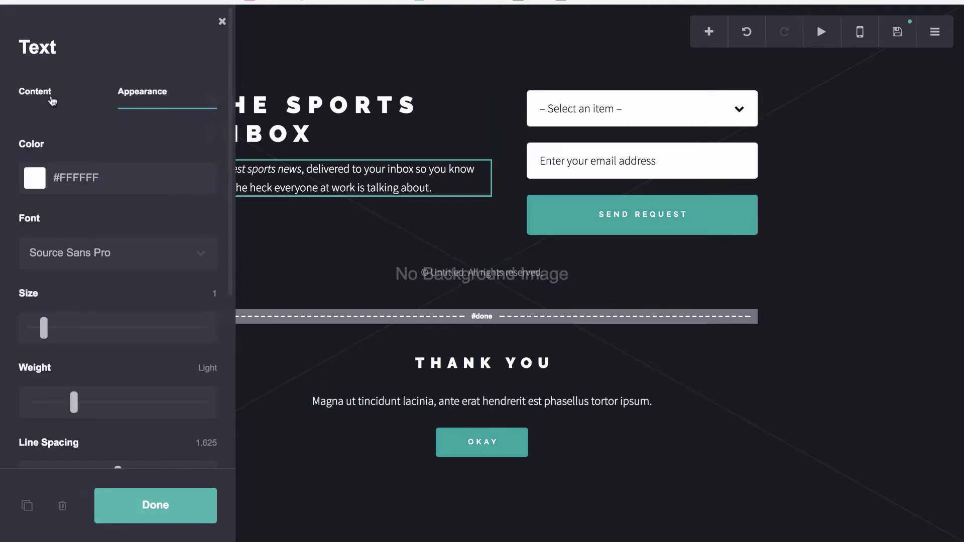
click(50, 95)
click(472, 272)
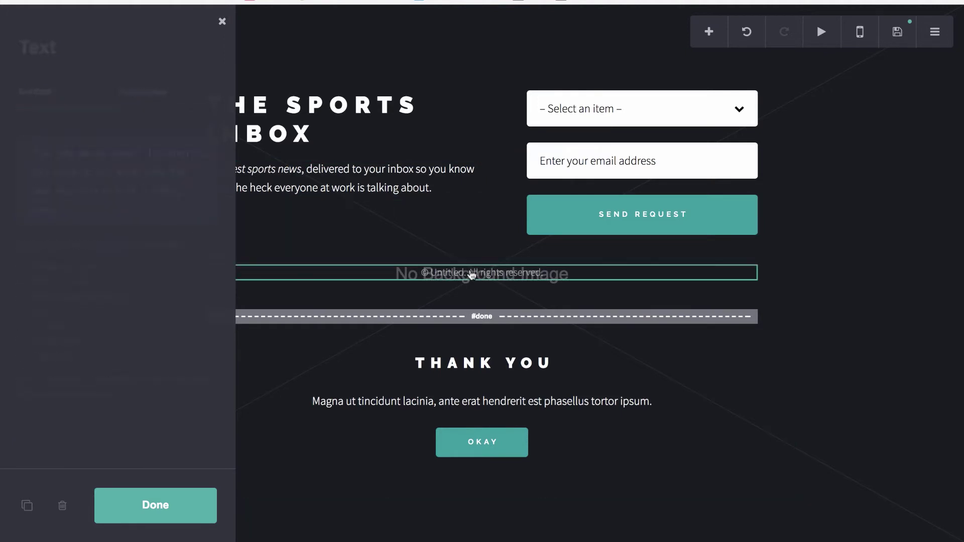
click(426, 238)
click(303, 288)
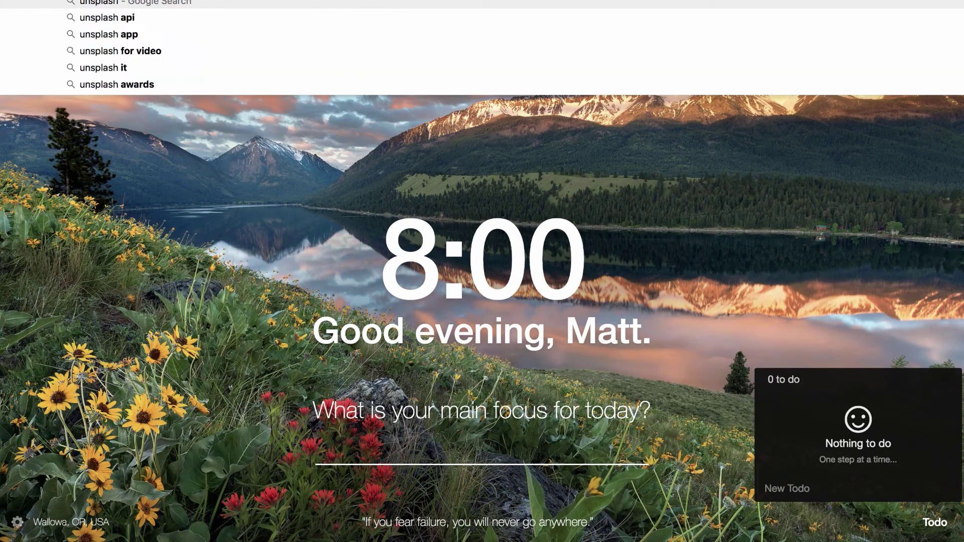
Search the web for Unsplash, open unsplash.com and search it for sports photos
key(Return)
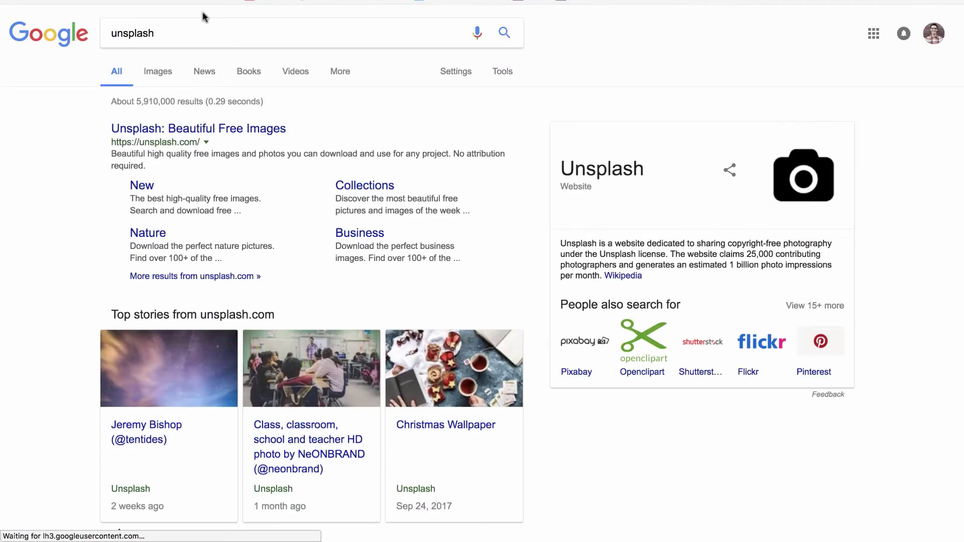
click(238, 131)
click(331, 207)
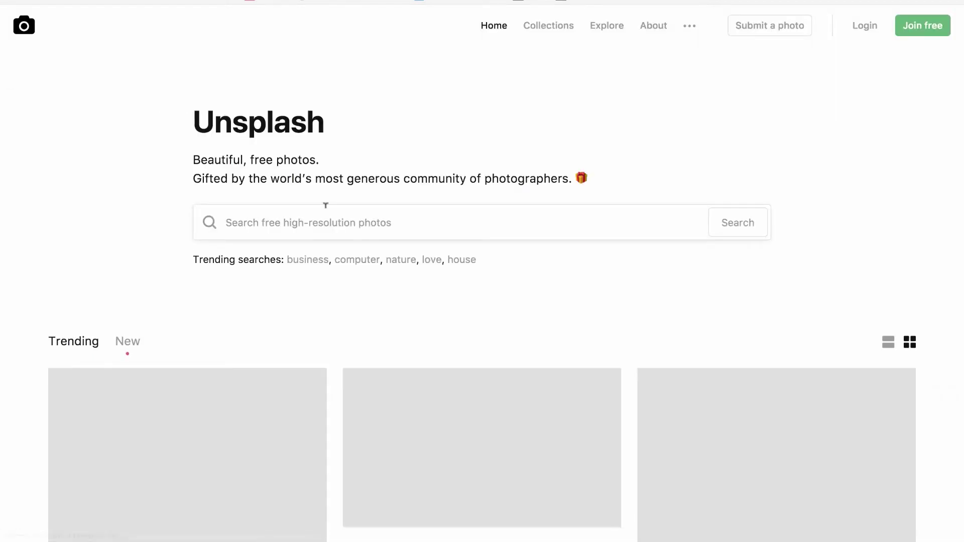
text(sports)
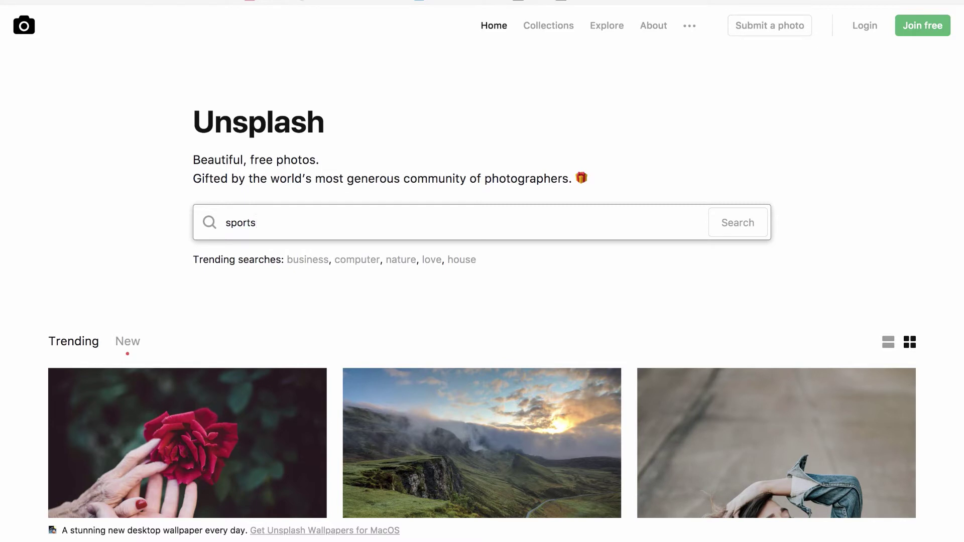
key(Return)
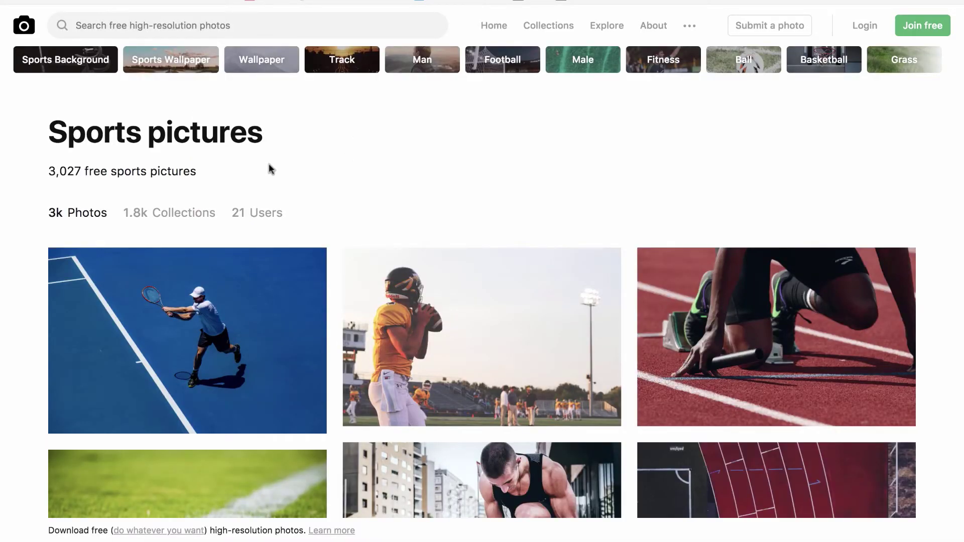
Download the aerial baseball stadium photo, copy its credit line, and return to Carrd
scroll(269, 163, down, 3)
scroll(269, 159, down, 5)
scroll(270, 159, down, 3)
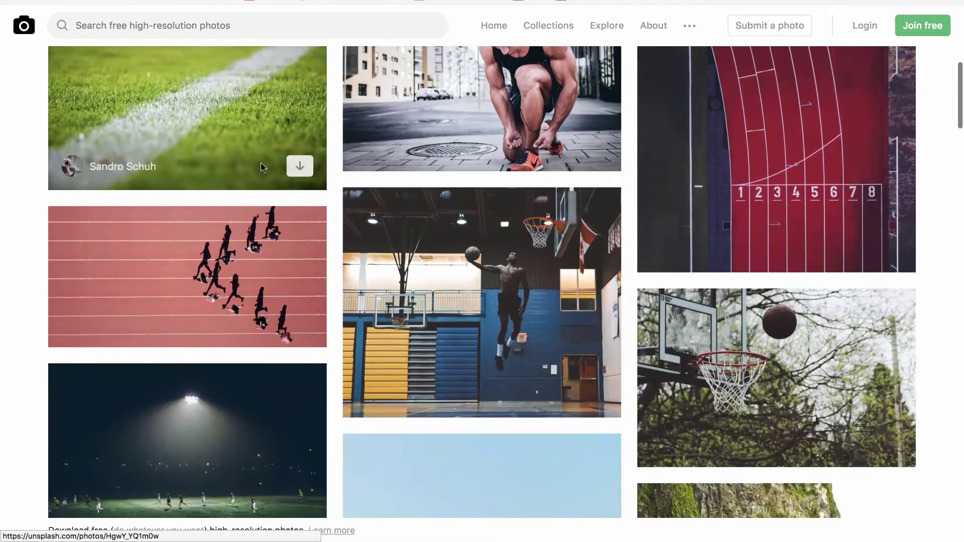
scroll(280, 144, down, 10)
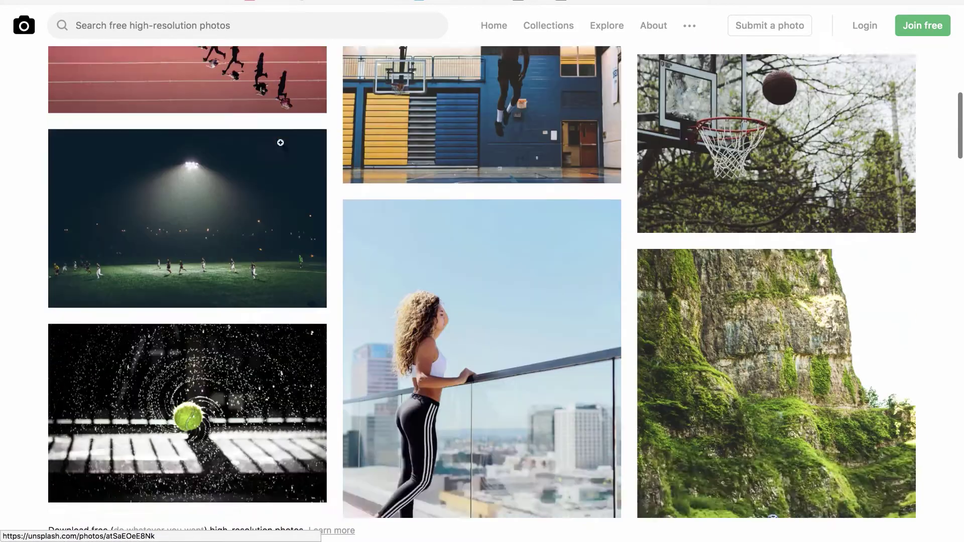
scroll(180, 122, down, 19)
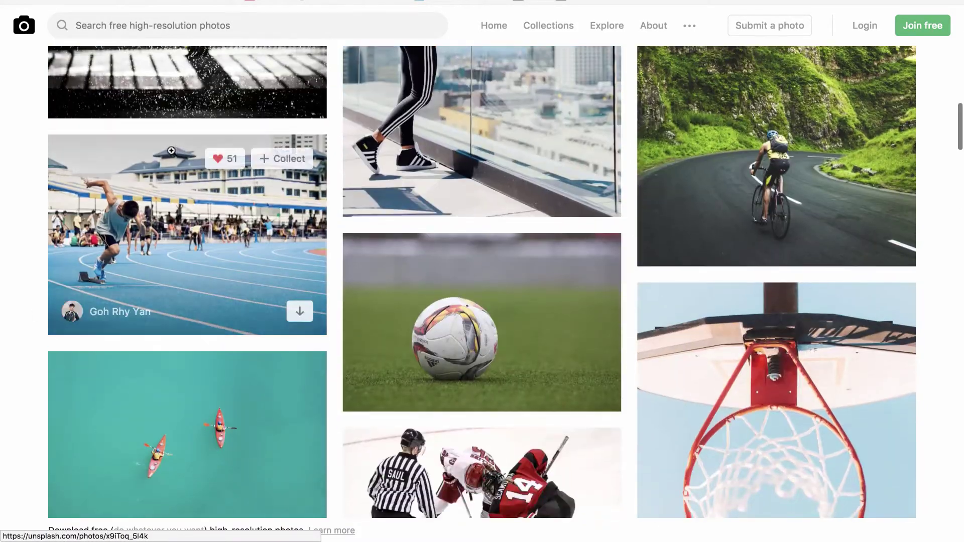
scroll(167, 150, down, 9)
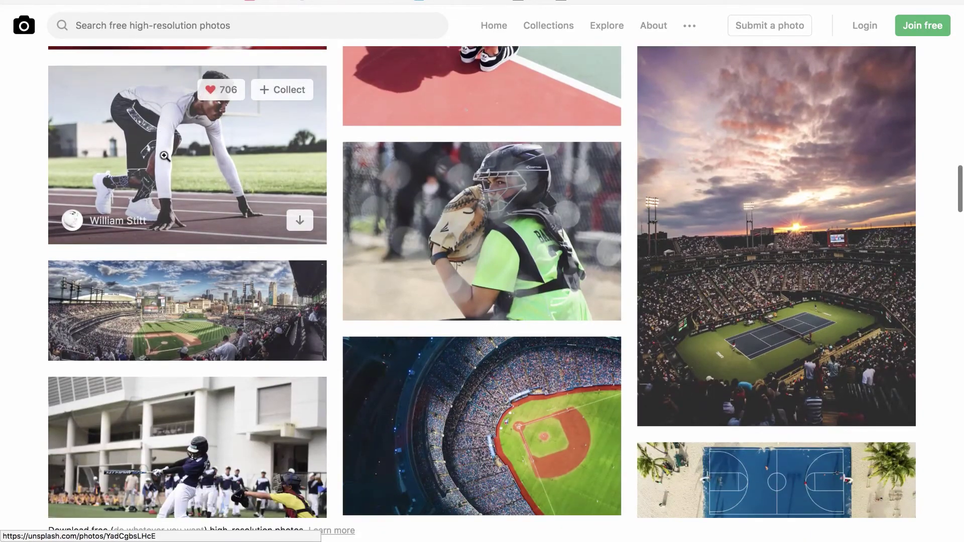
scroll(147, 191, down, 2)
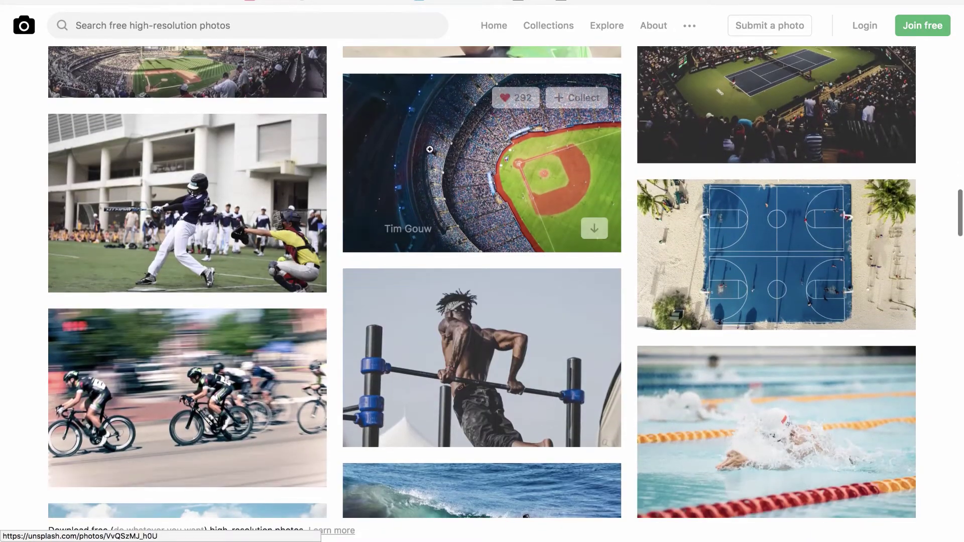
scroll(429, 160, down, 5)
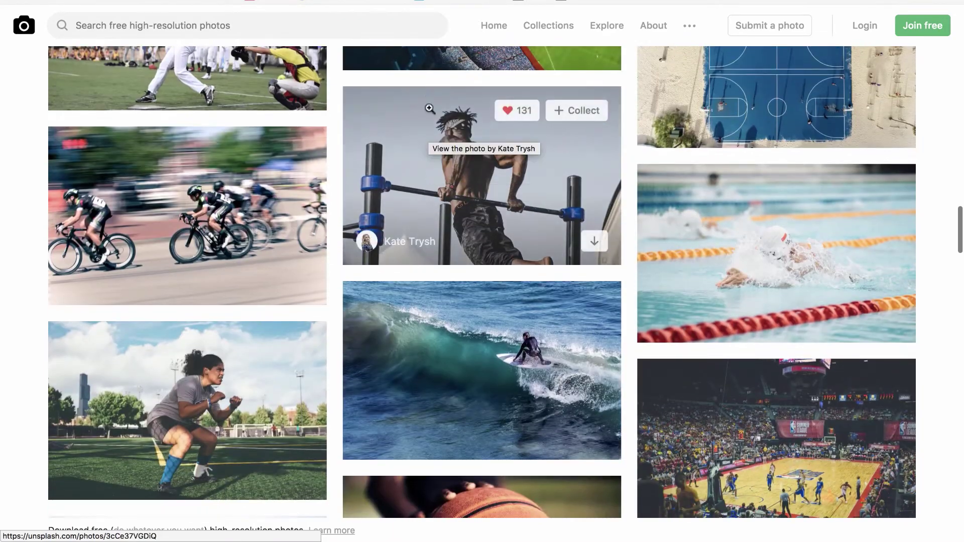
scroll(437, 108, down, 6)
scroll(439, 106, up, 10)
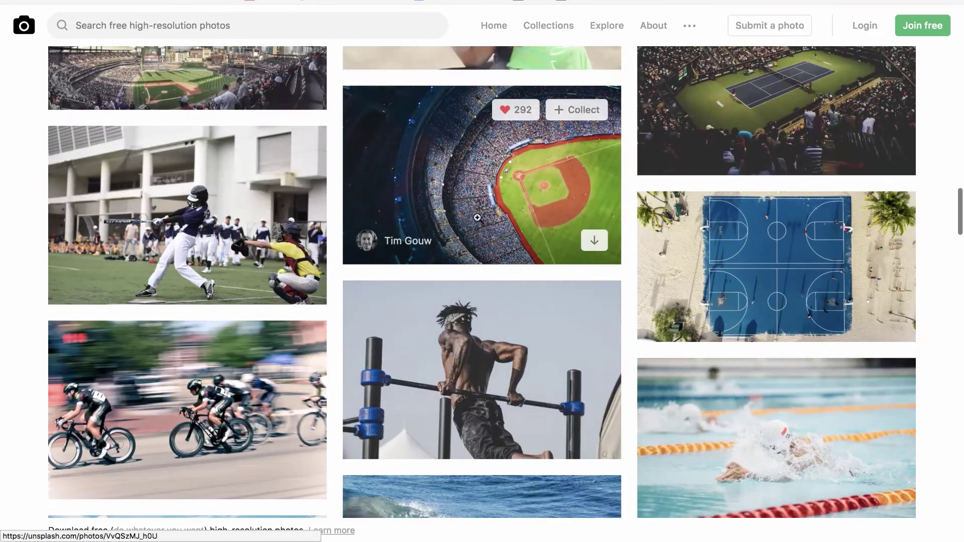
click(593, 241)
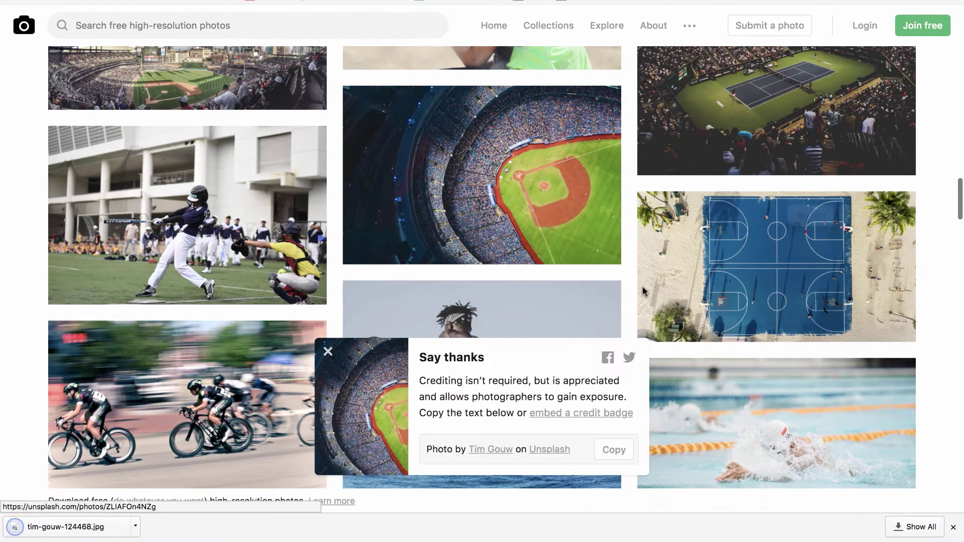
click(604, 452)
key(super+c)
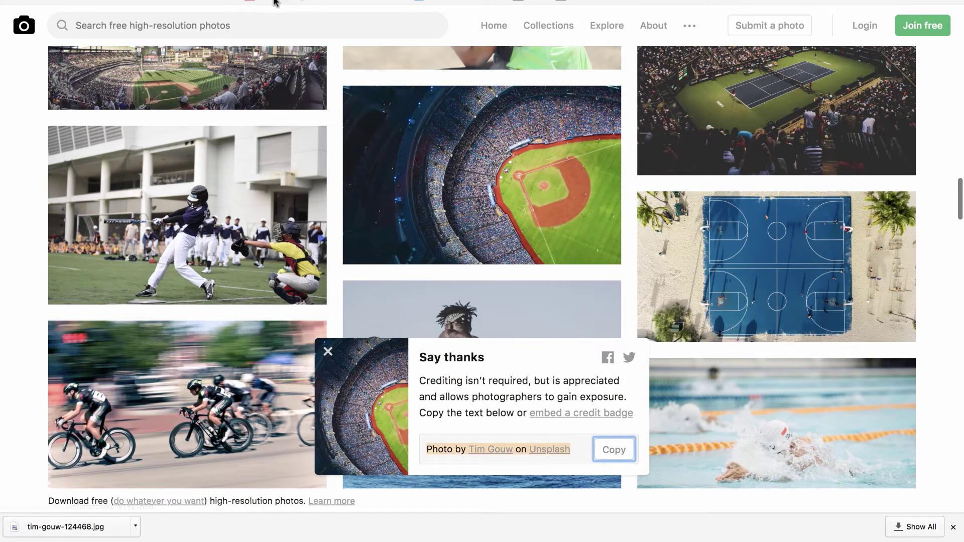
key(ctrl+Tab)
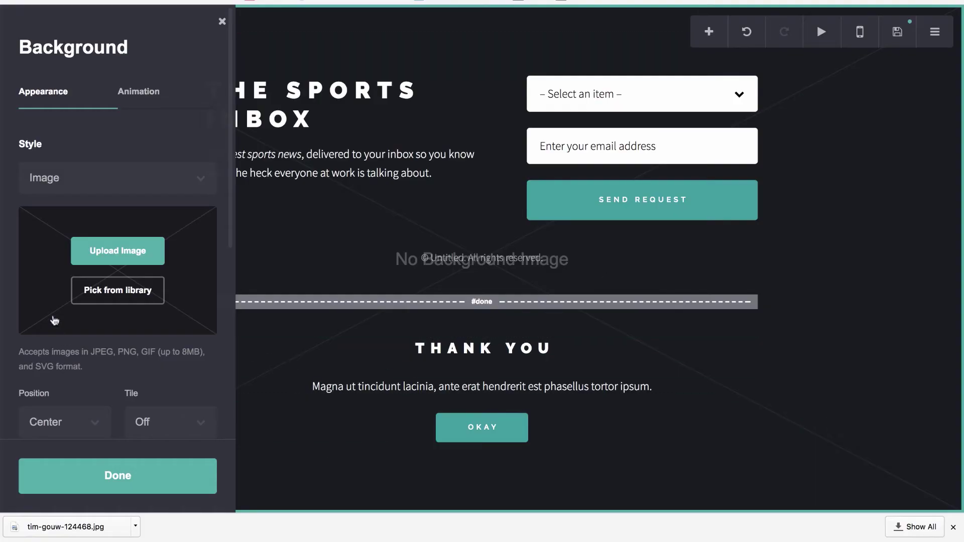
Upload the downloaded stadium jpg from Downloads as the page background, accepting the crop
drag(70, 530, 128, 251)
click(520, 148)
click(149, 254)
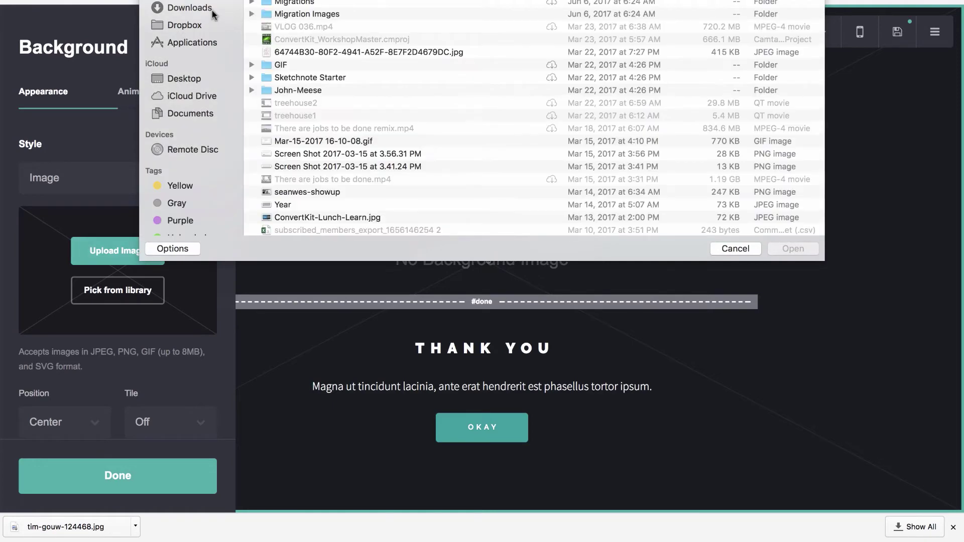
click(213, 9)
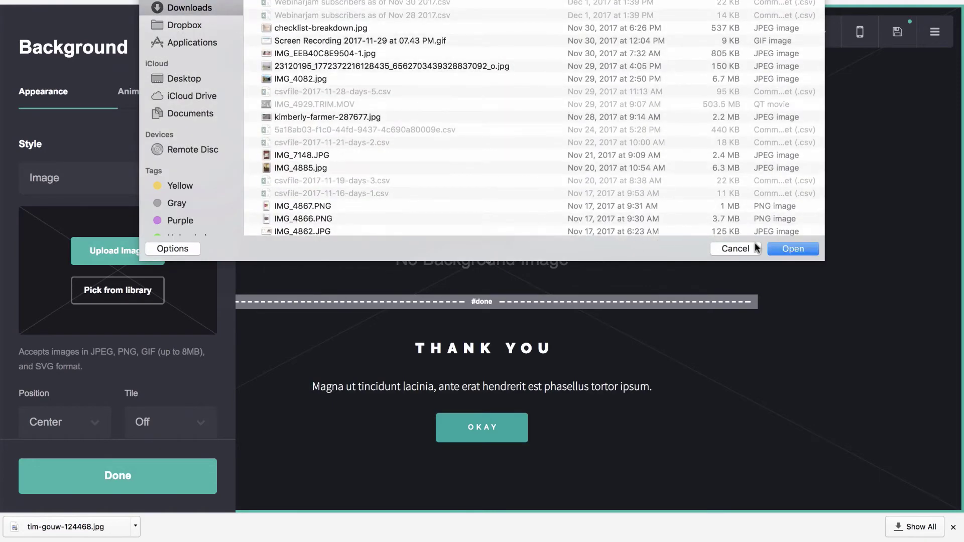
click(794, 249)
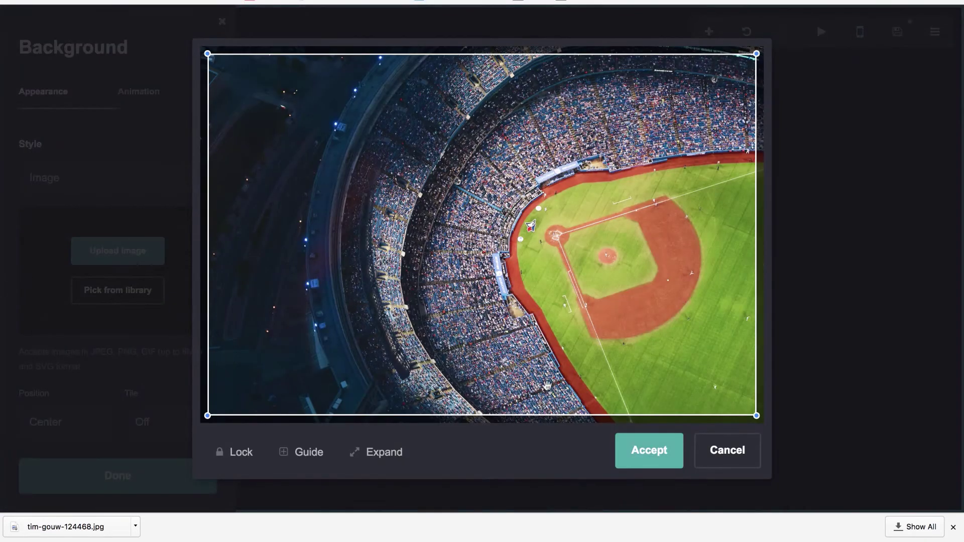
key(Return)
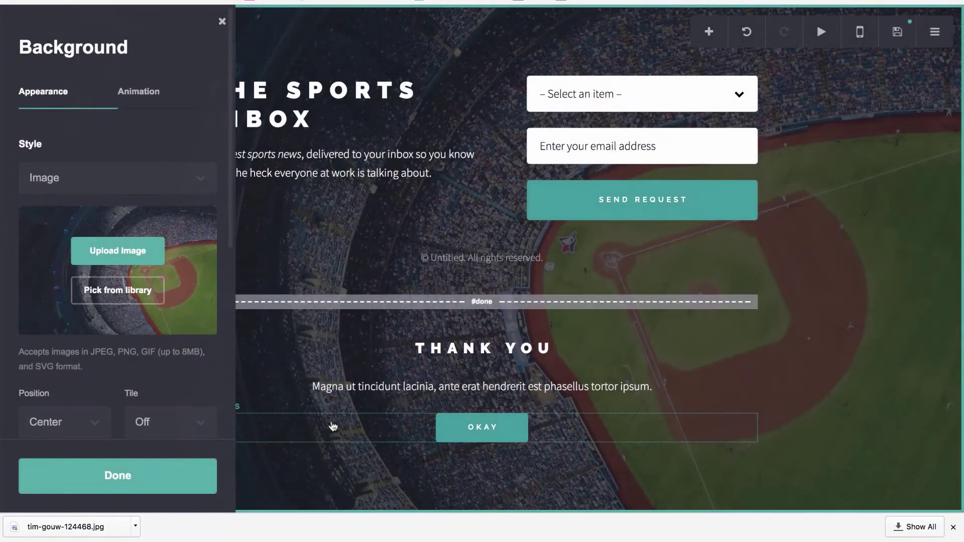
scroll(119, 354, down, 6)
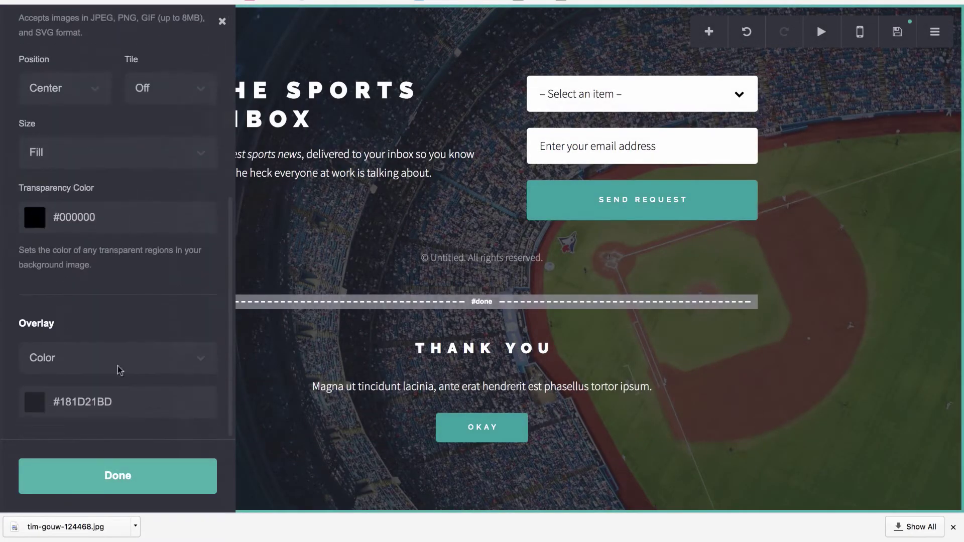
scroll(147, 323, up, 6)
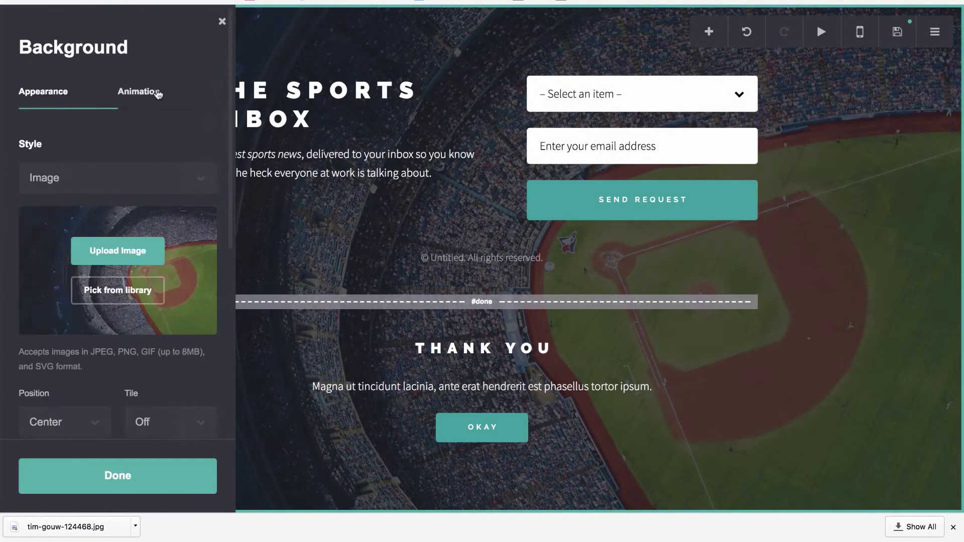
click(150, 496)
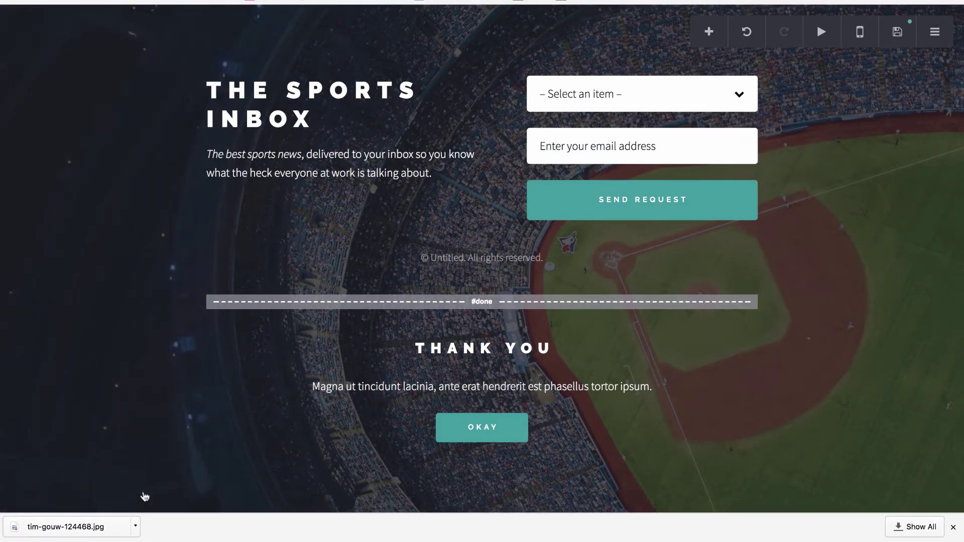
Replace the thank-you placeholder paragraph with the copied Unsplash photo credit
click(451, 396)
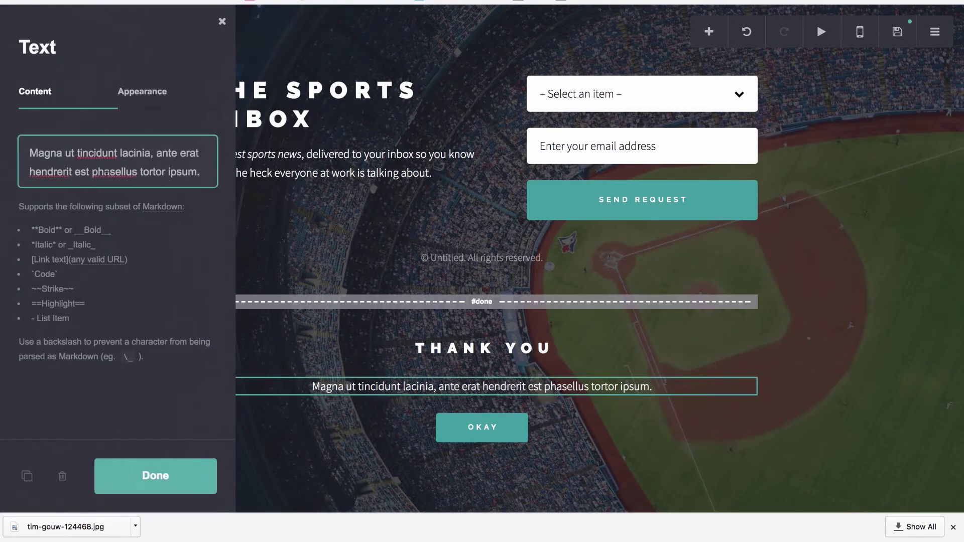
triple_click(102, 157)
key(super+v)
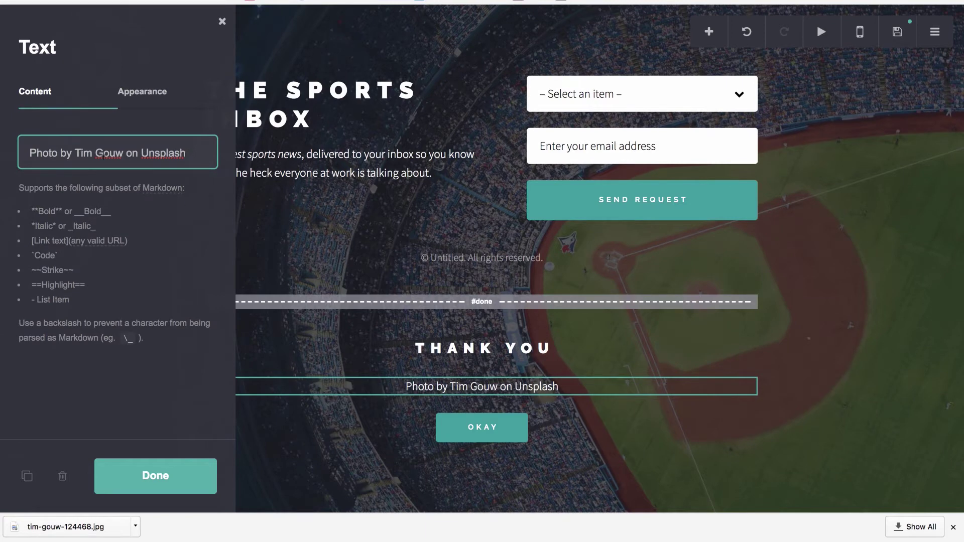
click(143, 485)
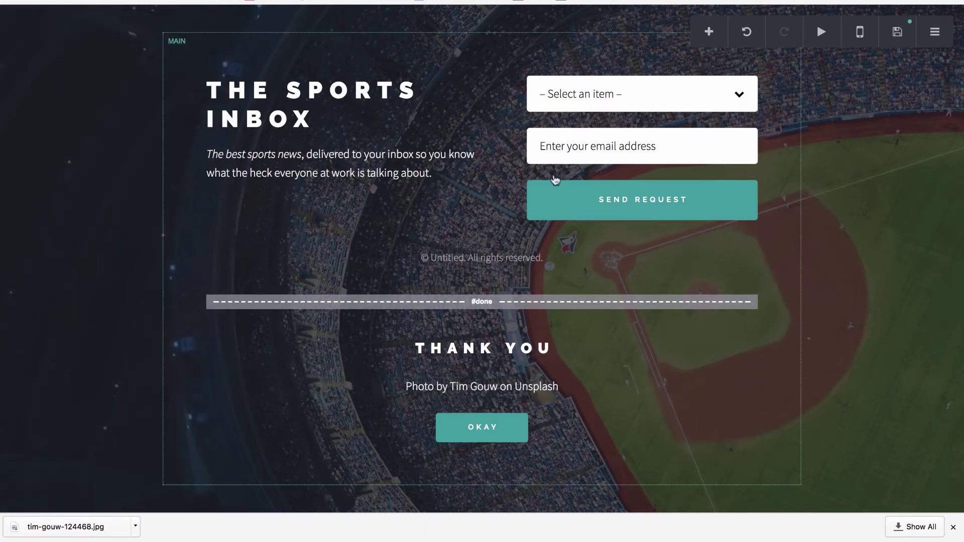
Open the form's settings and toggle its type between Signup and Custom
click(568, 121)
click(112, 211)
click(113, 197)
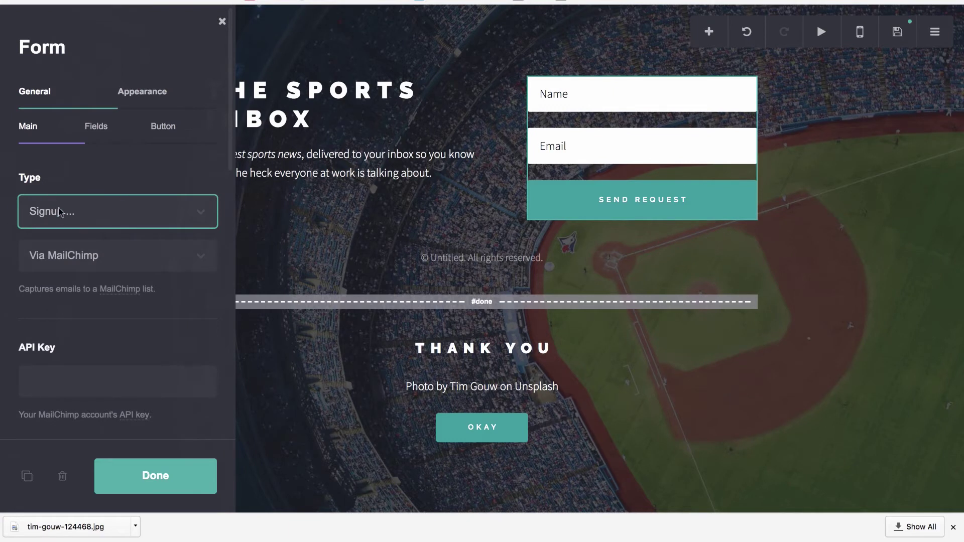
click(21, 213)
click(64, 224)
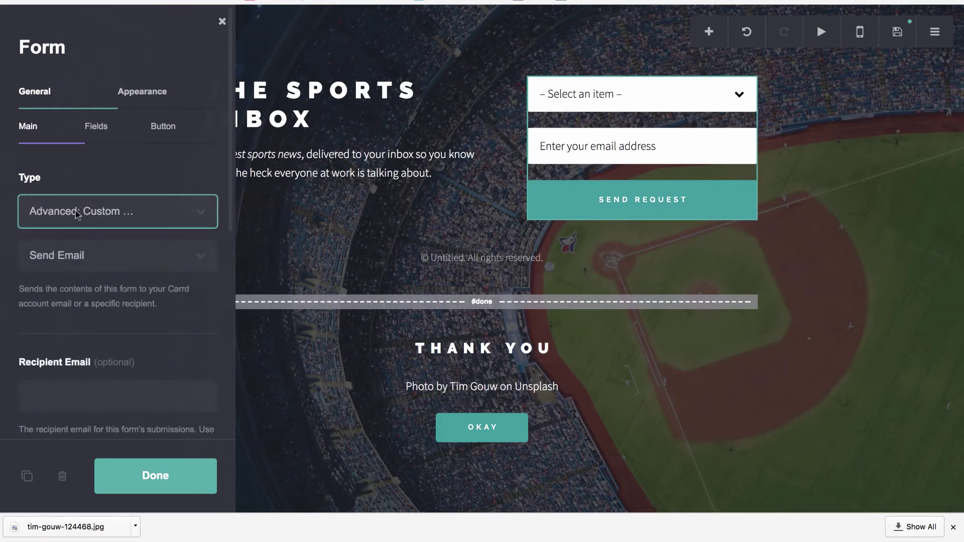
Make the form send signups via ConvertKit instead of MailChimp and select the API Key field
click(76, 211)
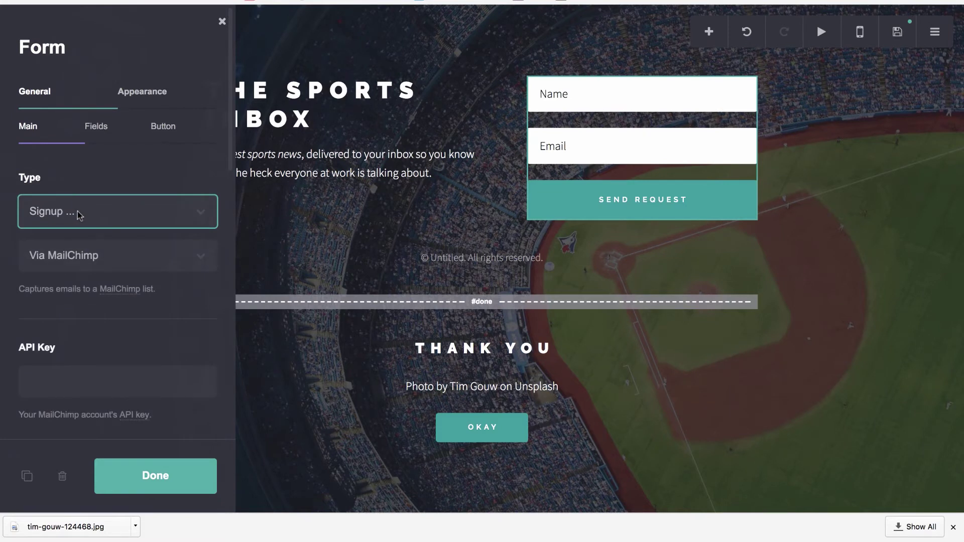
click(67, 258)
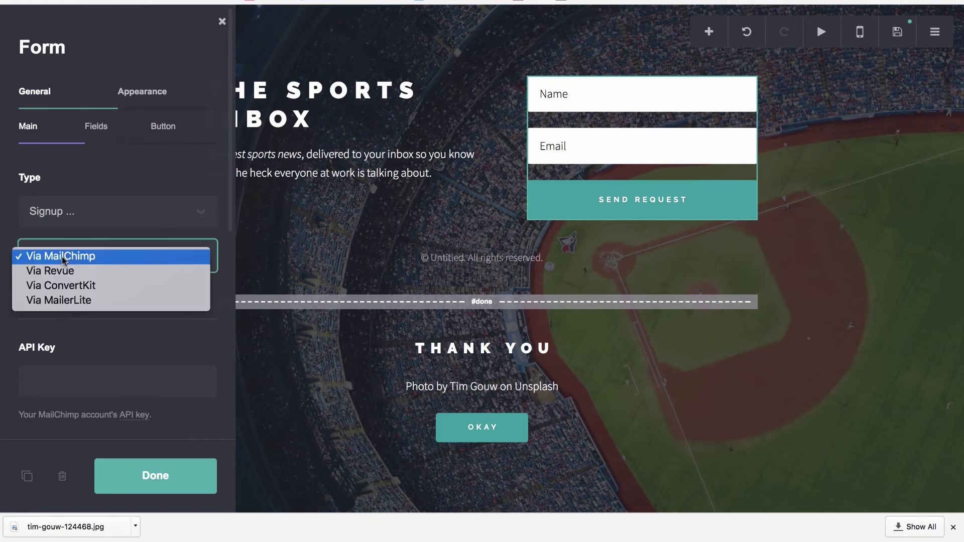
click(89, 285)
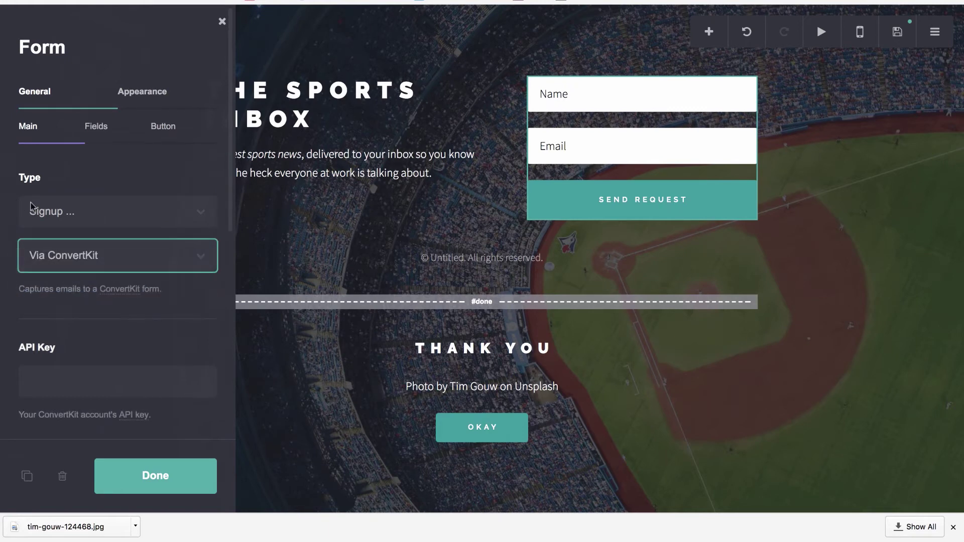
scroll(91, 301, down, 2)
click(67, 314)
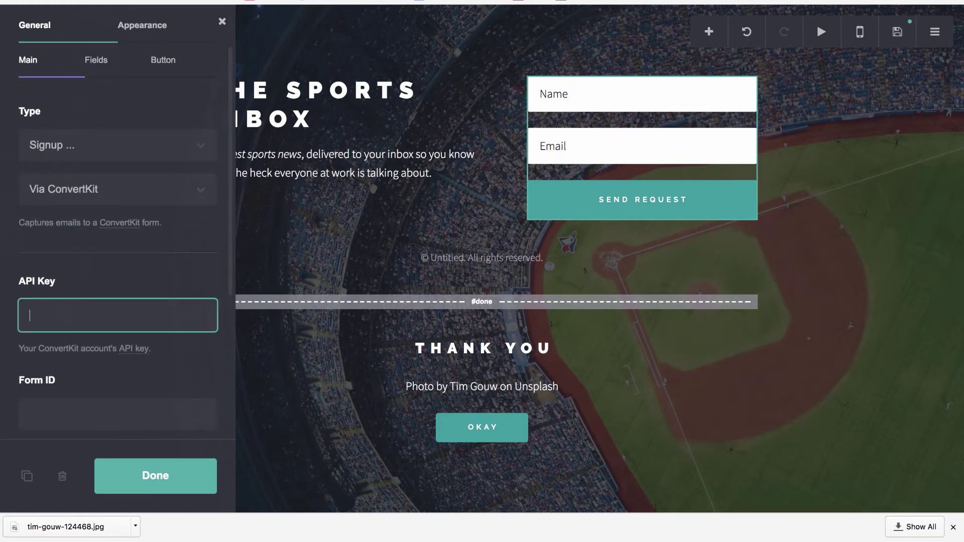
key(ctrl+Tab)
Copy the API key from ConvertKit account settings into Carrd's API Key field
click(930, 71)
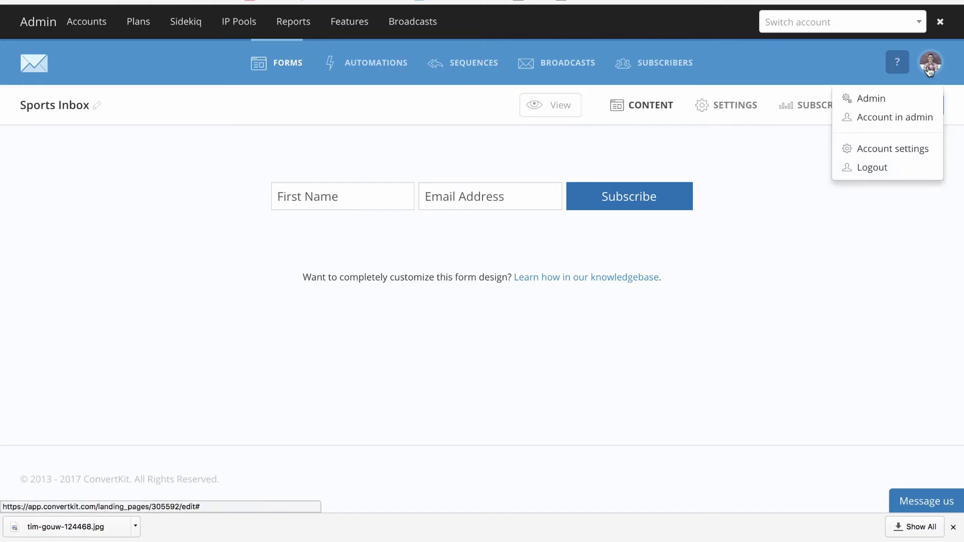
click(893, 149)
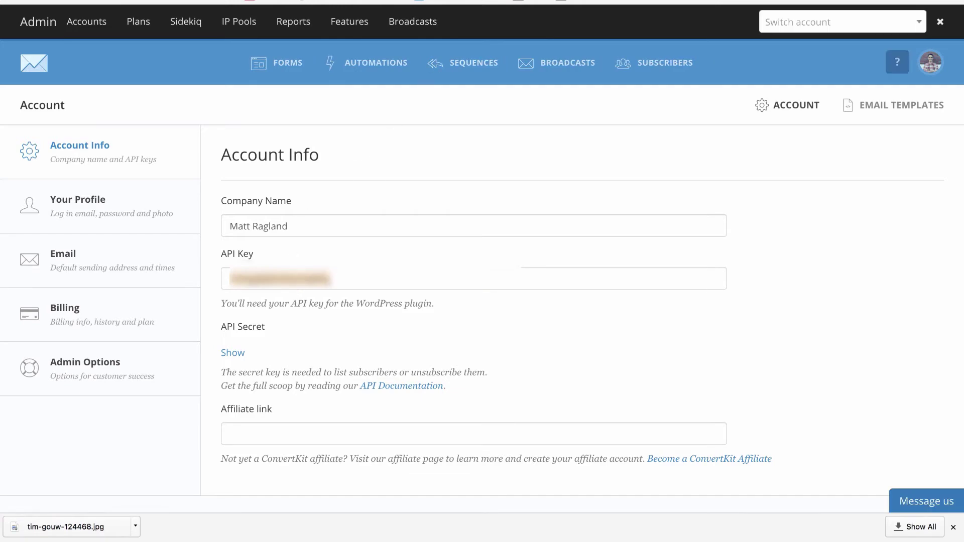
key(ctrl+Tab)
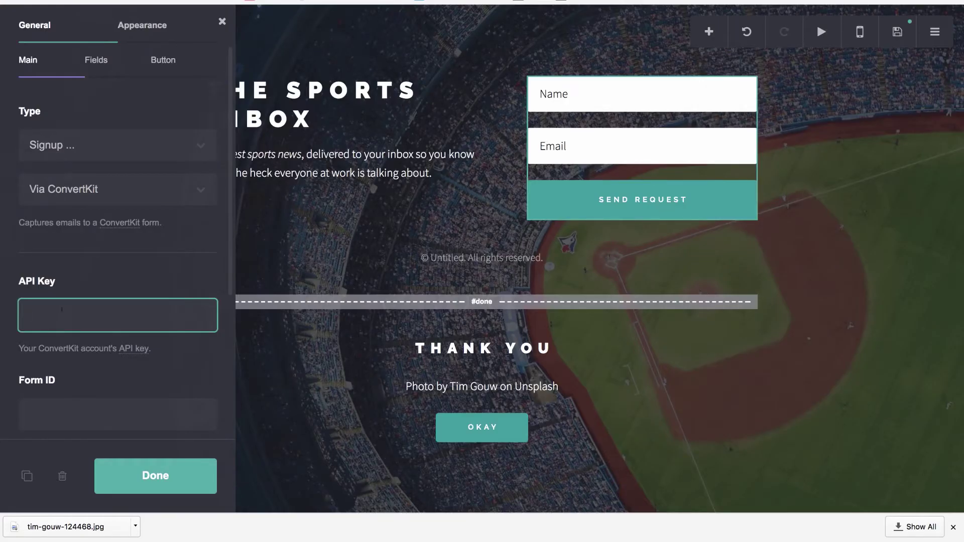
key(ctrl+v)
Look up the Sports Inbox form's ID on the ConvertKit form page for the Form ID field
scroll(118, 251, down, 5)
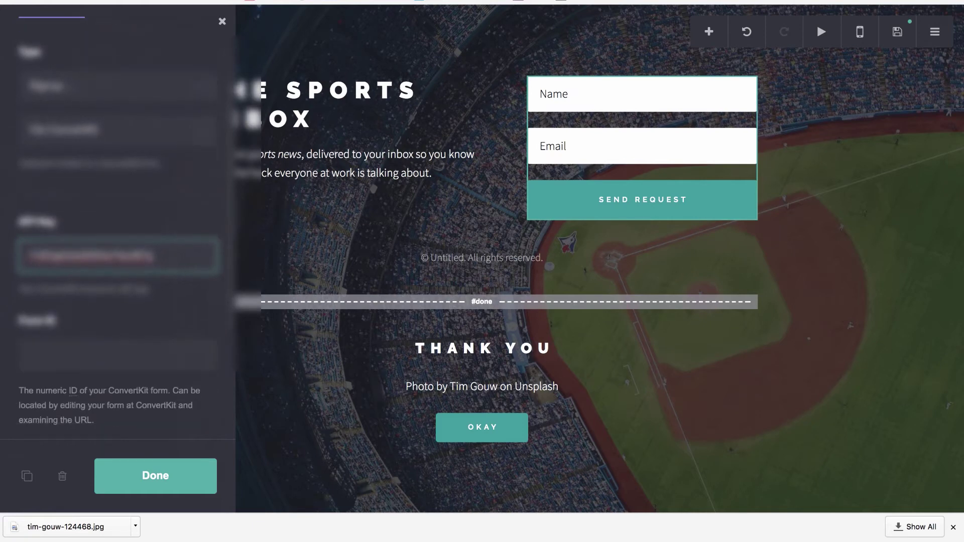
click(118, 175)
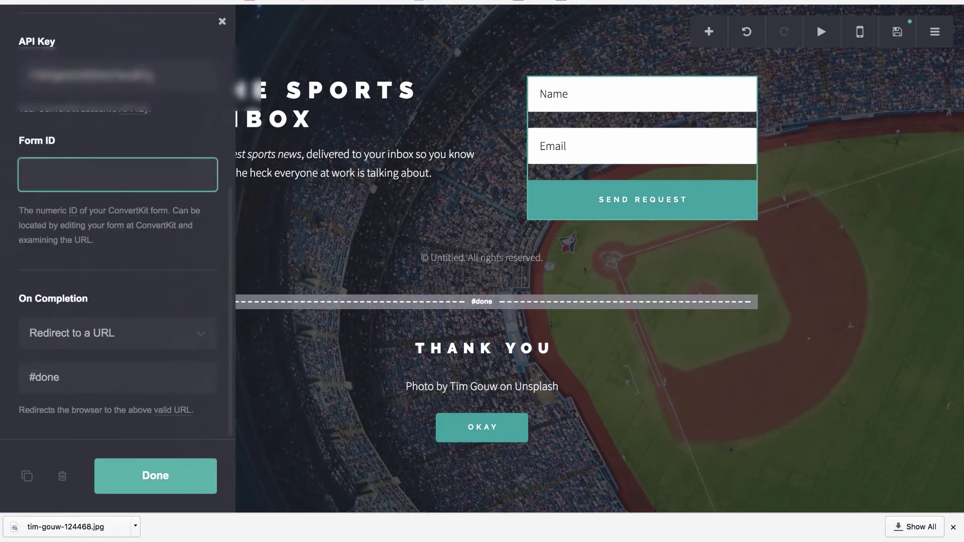
key(ctrl+Tab)
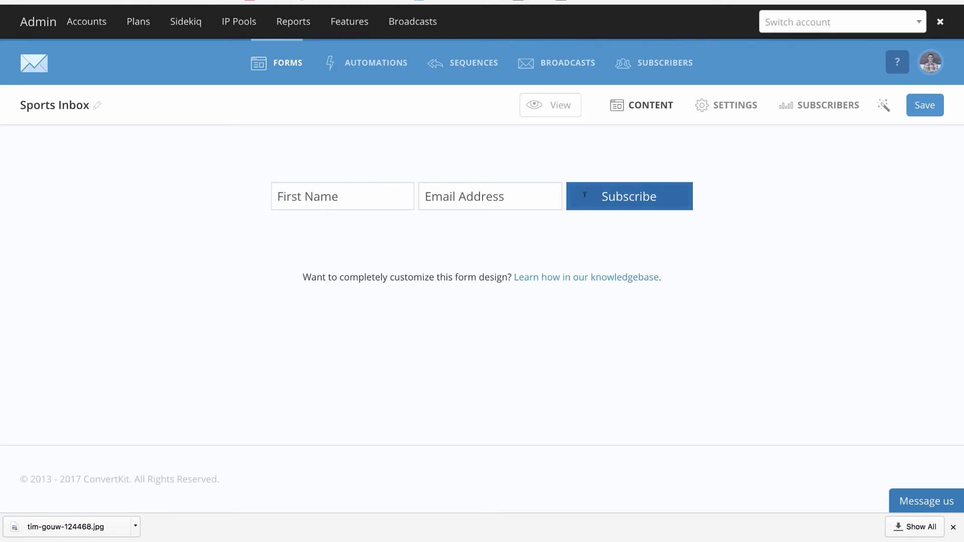
key(ctrl+shift+Tab)
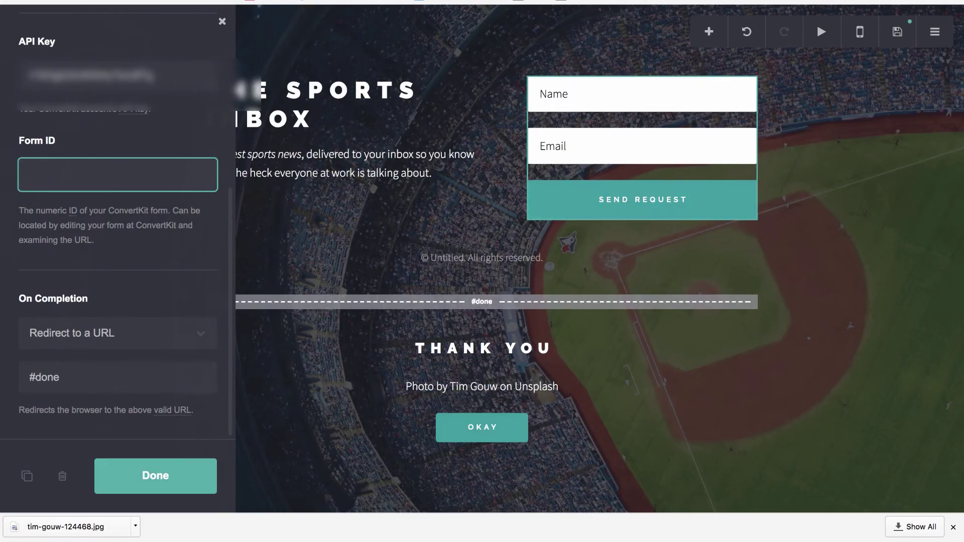
key(ctrl+Tab)
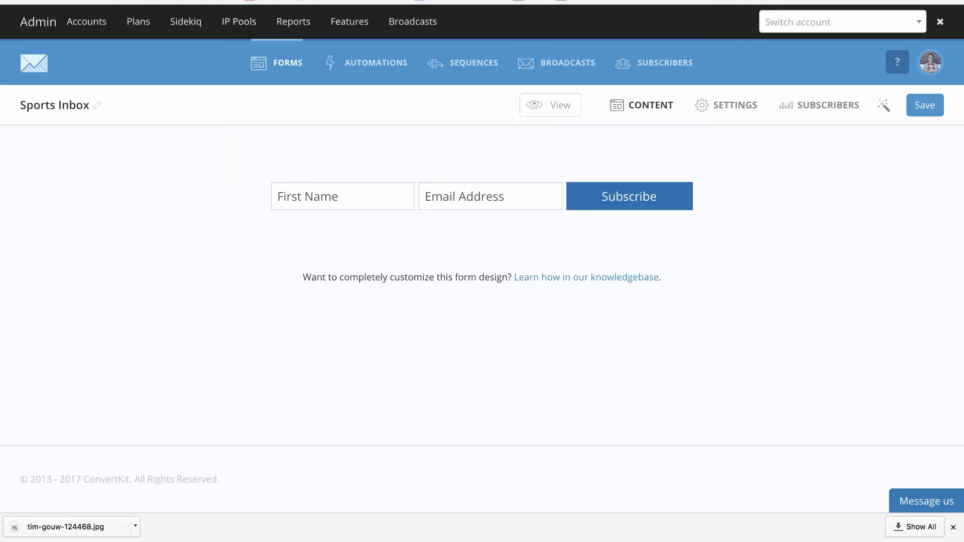
key(ctrl+shift+Tab)
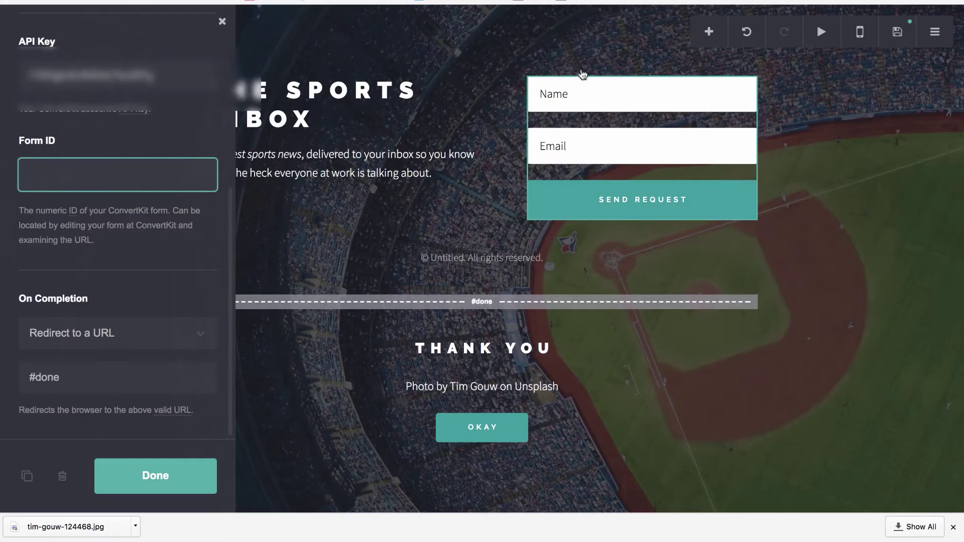
Enter Form ID 305592 and set On Completion to display a 'Thank you! :)' message
text(305592)
click(140, 333)
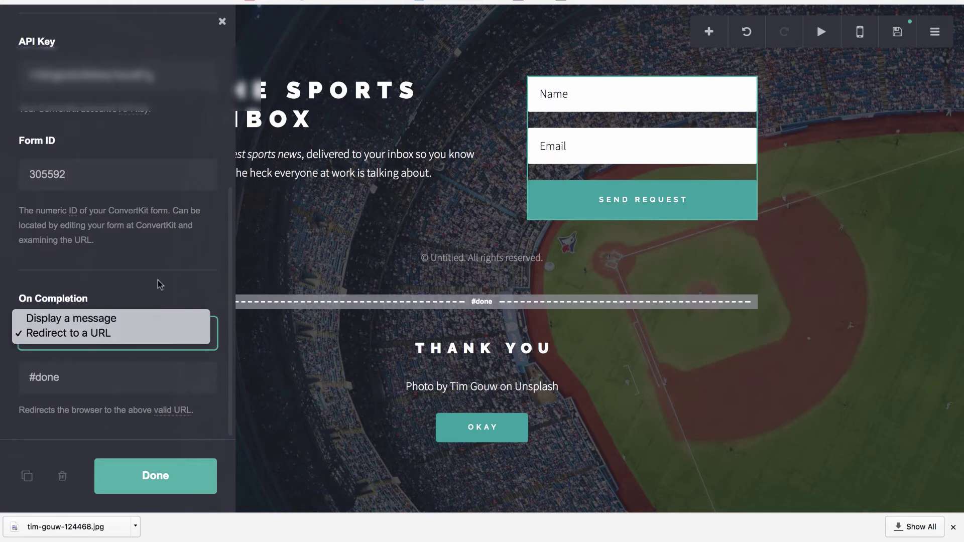
click(139, 333)
click(121, 333)
key(Return)
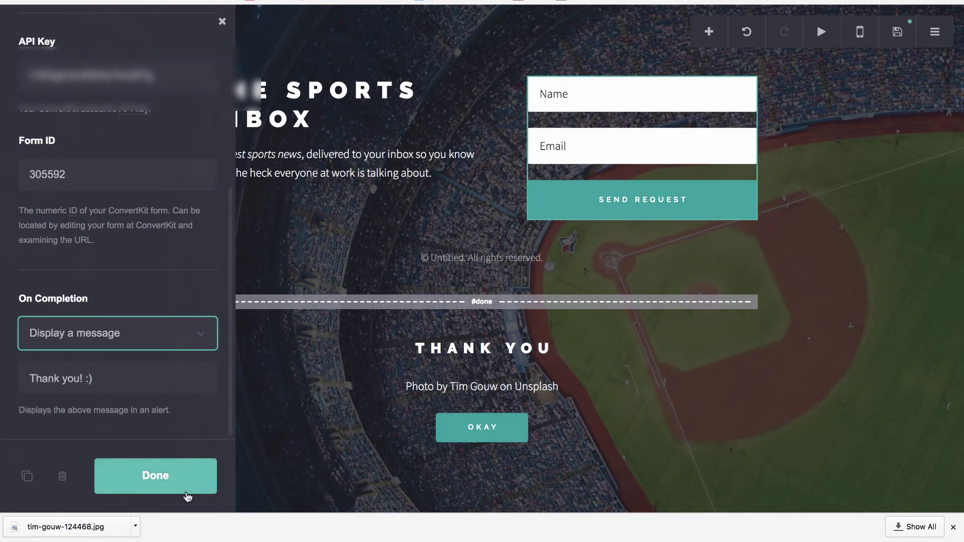
double_click(44, 379)
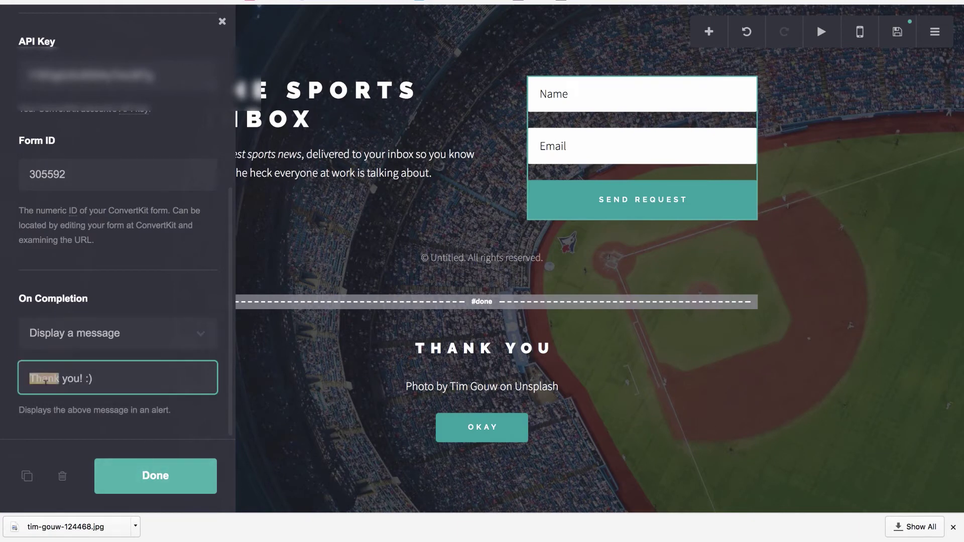
click(126, 472)
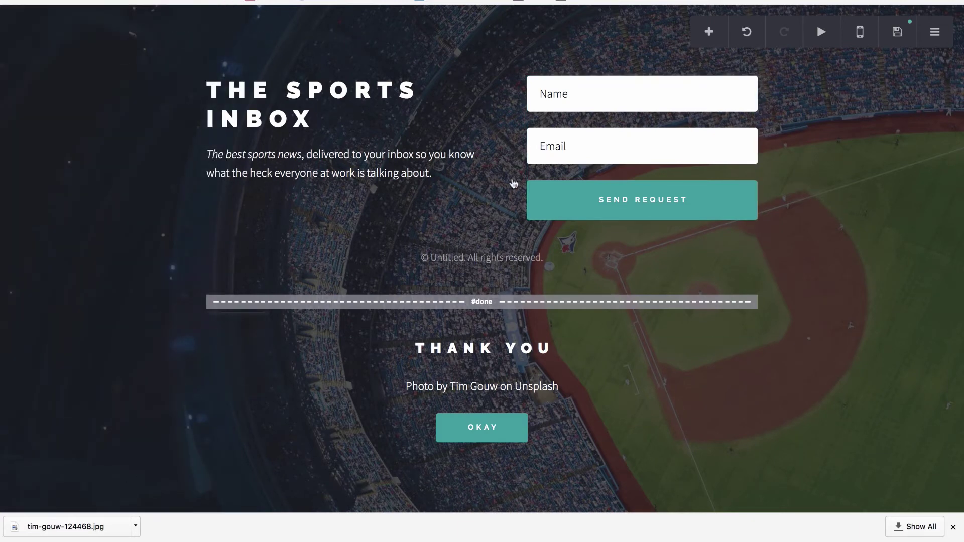
Relabel the form's Name field to First Name, keeping the Name + Email layout
click(626, 106)
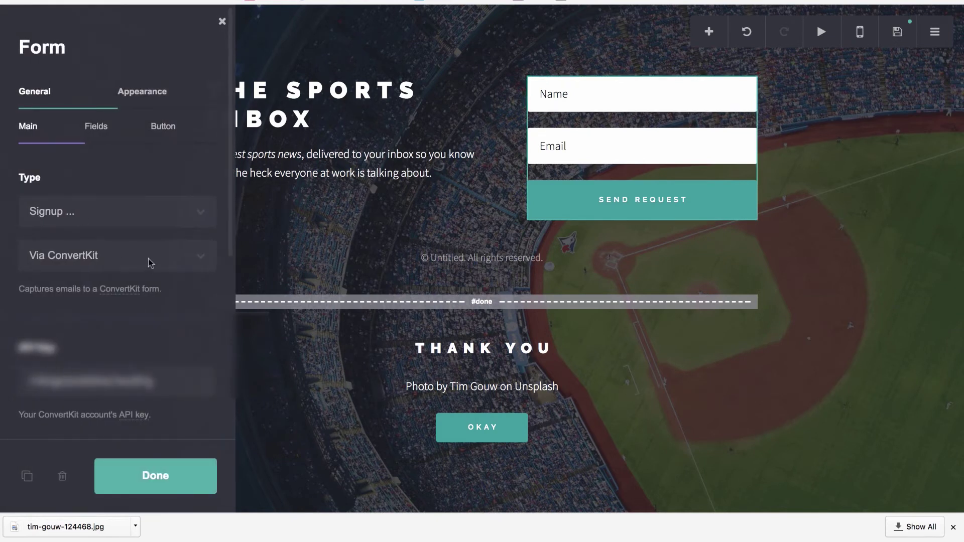
scroll(149, 258, down, 2)
click(99, 89)
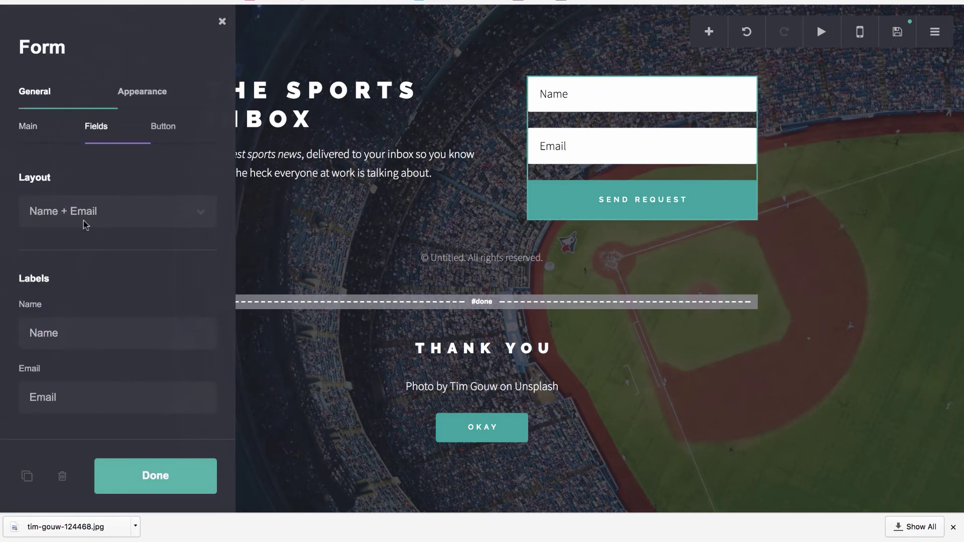
click(83, 221)
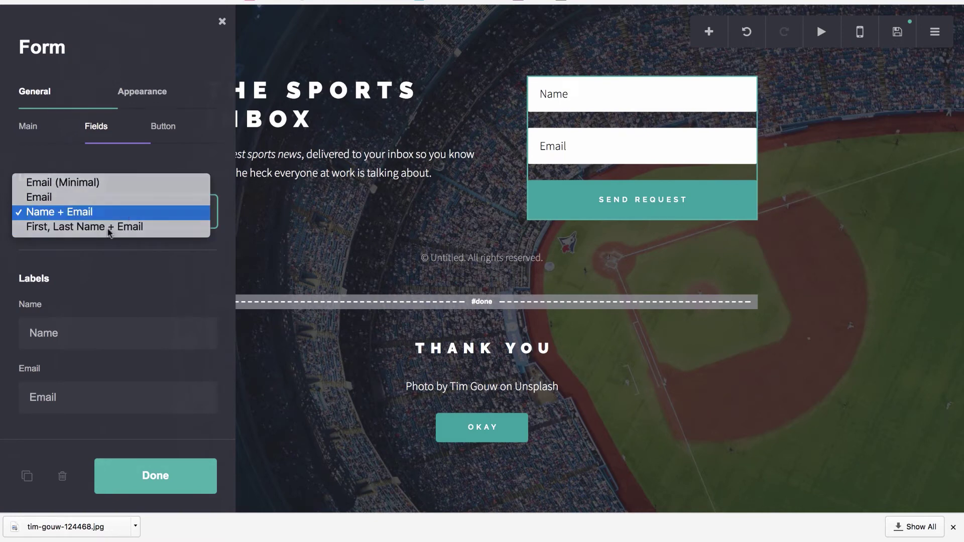
key(Escape)
key(Tab)
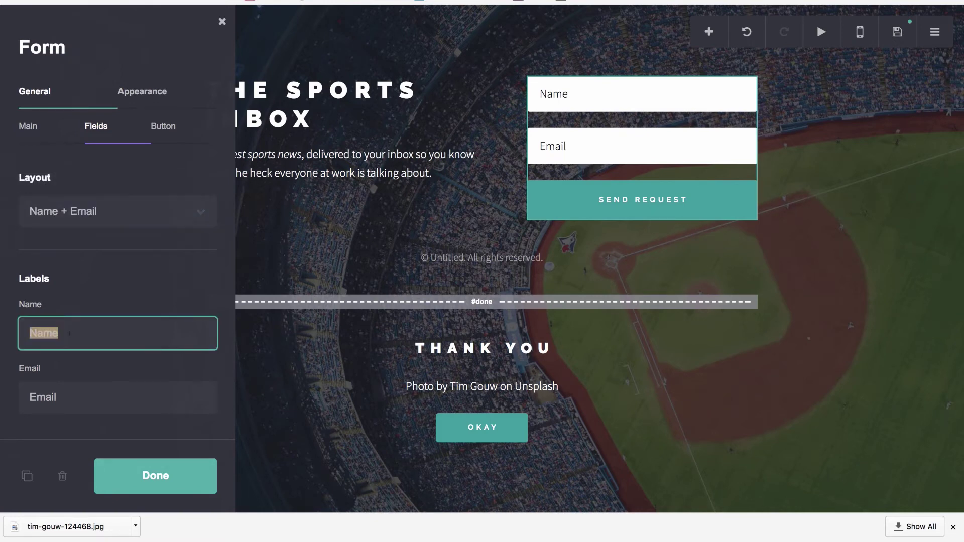
key(Left)
text(First)
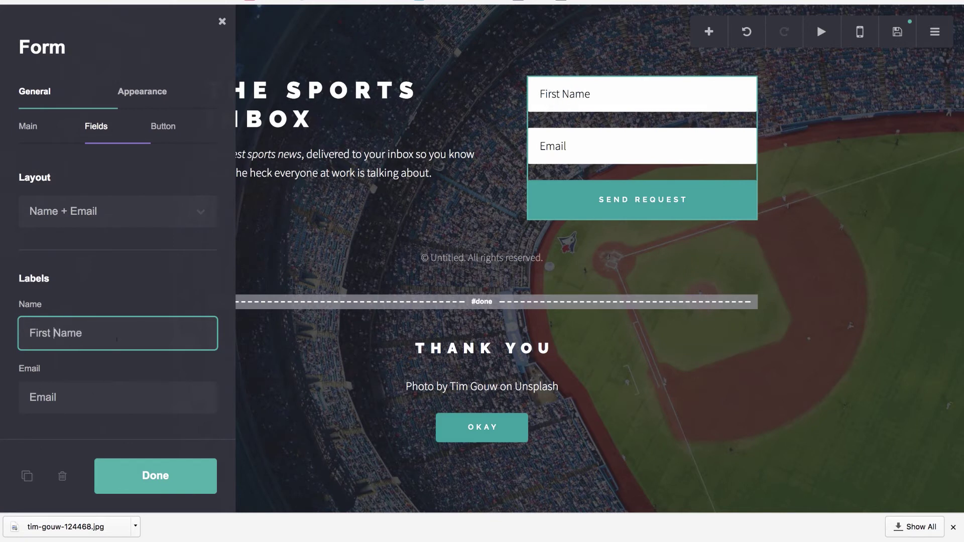
Change the submit button label from Send Request to 'PUT ME IN COACH!'
click(166, 126)
triple_click(74, 210)
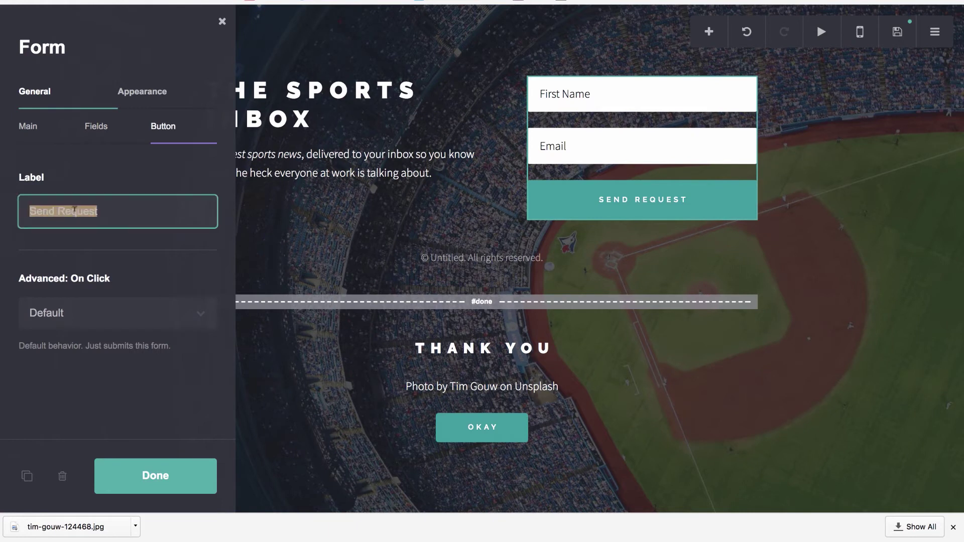
text(Sign)
key(BackSpace)
key(BackSpace)
key(BackSpace)
key(BackSpace)
text(PUT ME IN COACH)
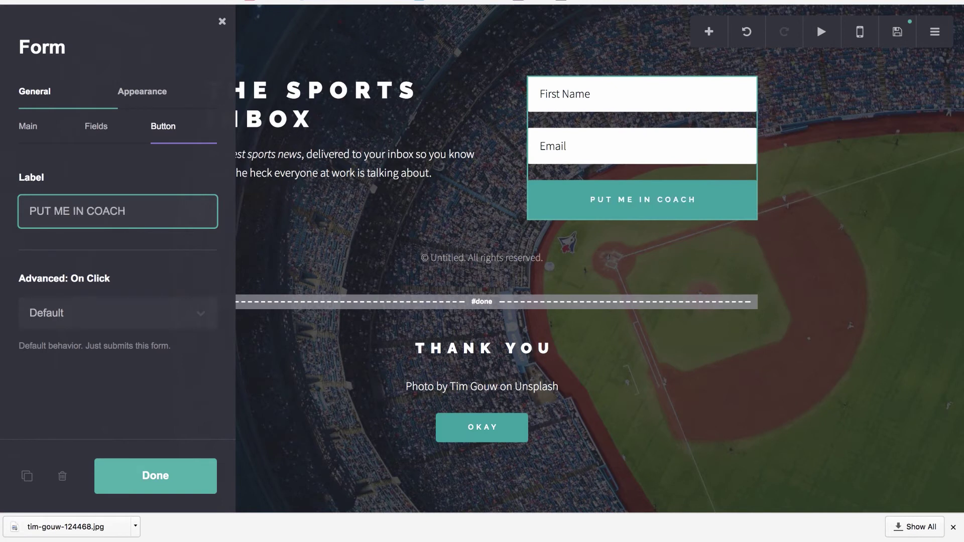
text(!)
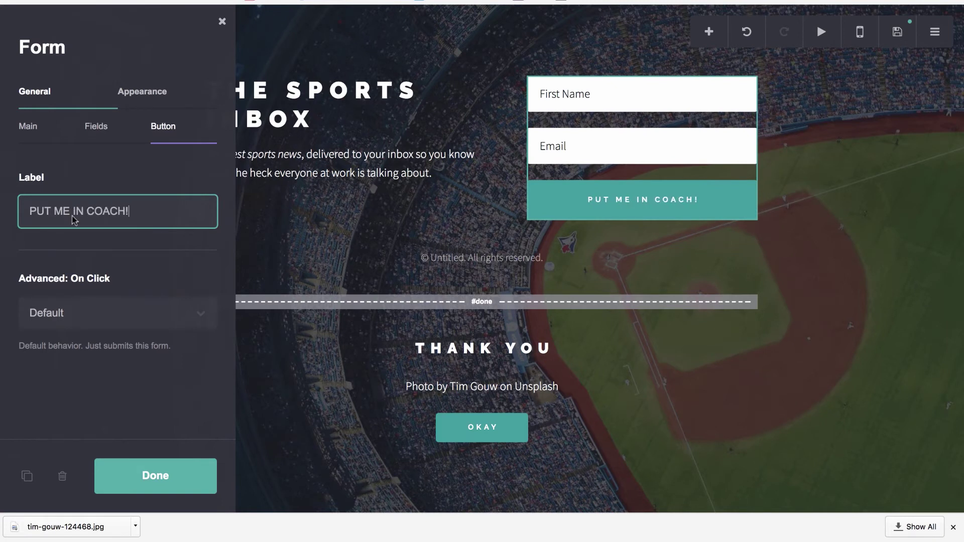
click(130, 312)
click(139, 268)
click(129, 491)
click(646, 203)
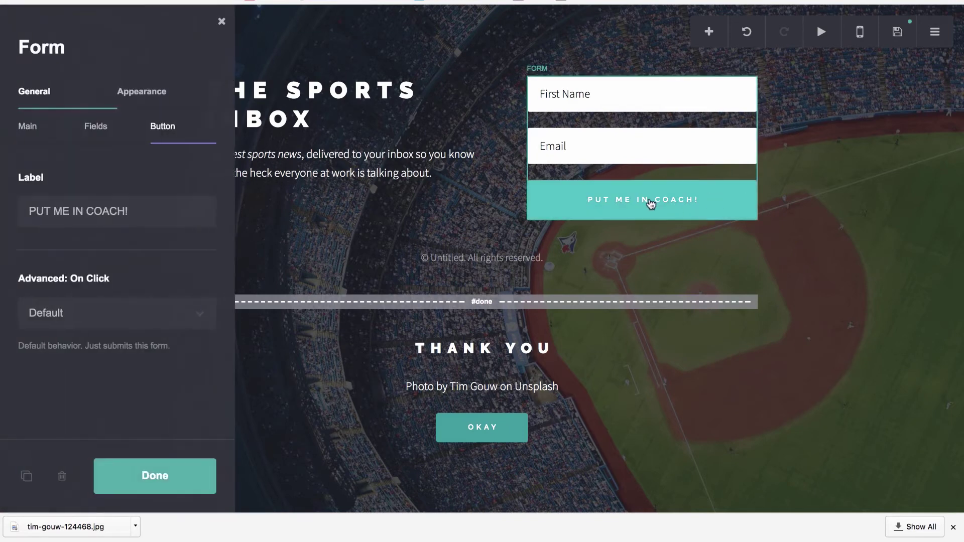
Keep the form's Name + Email field layout and review its button settings
click(22, 127)
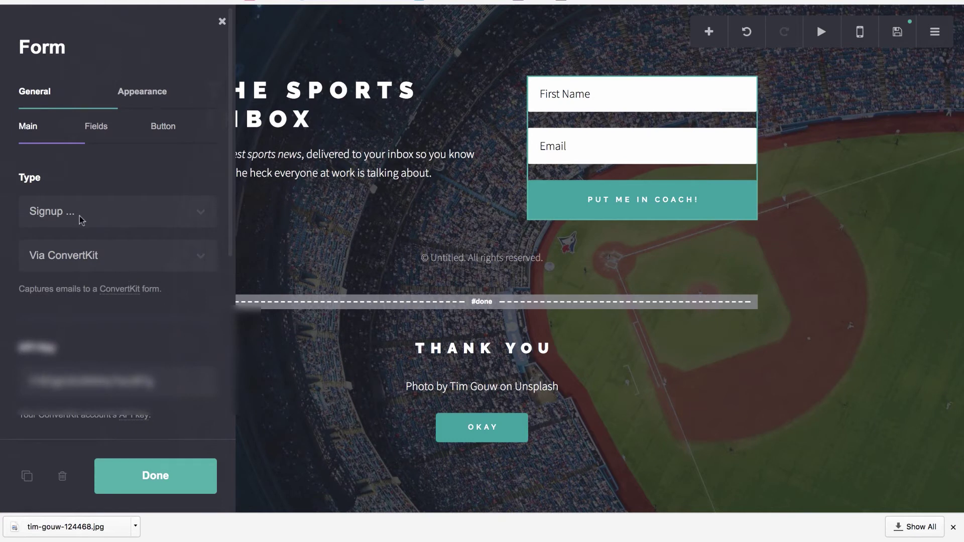
scroll(69, 272, down, 5)
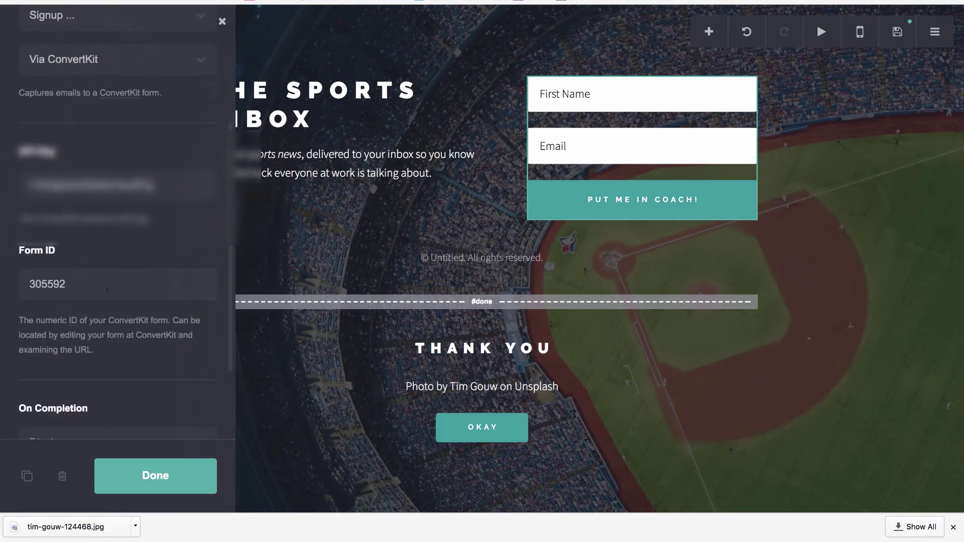
scroll(103, 306, down, 3)
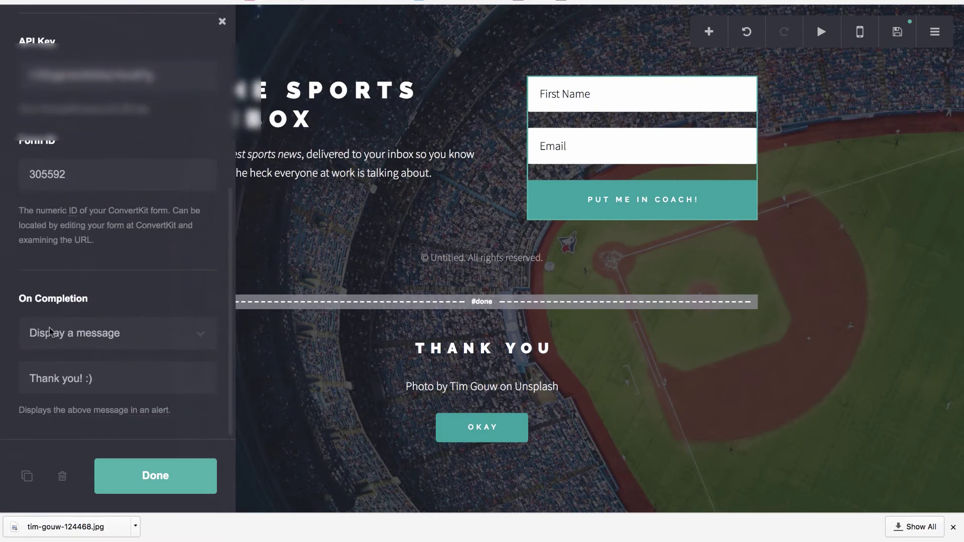
click(162, 477)
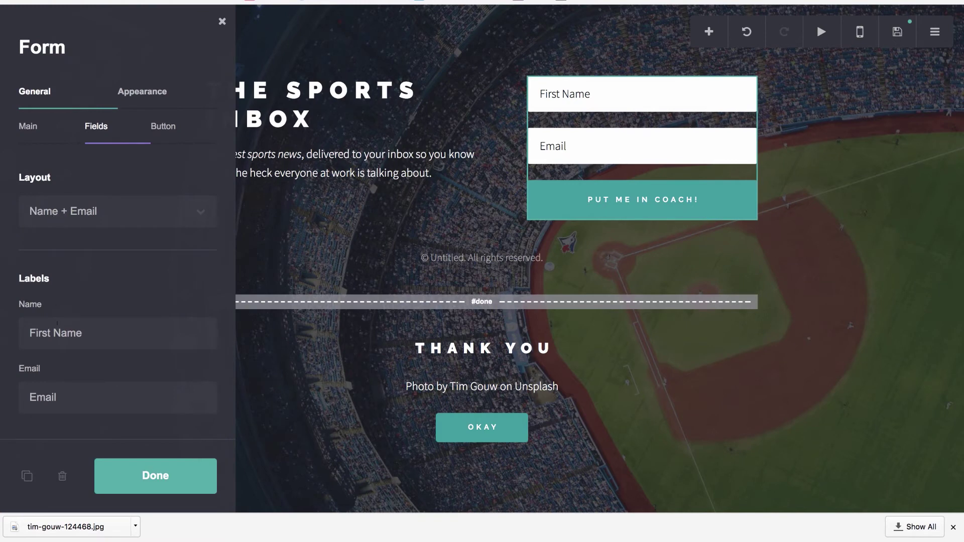
click(105, 207)
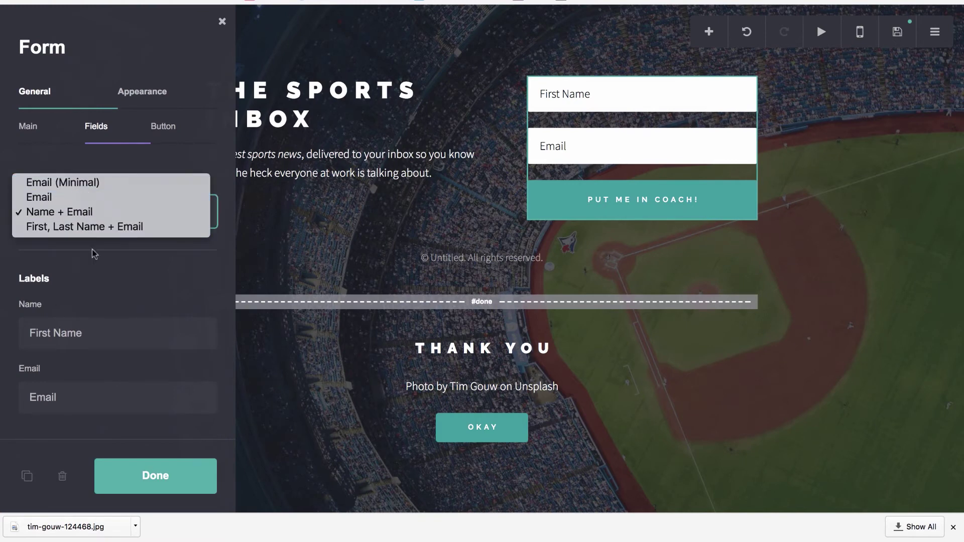
click(113, 275)
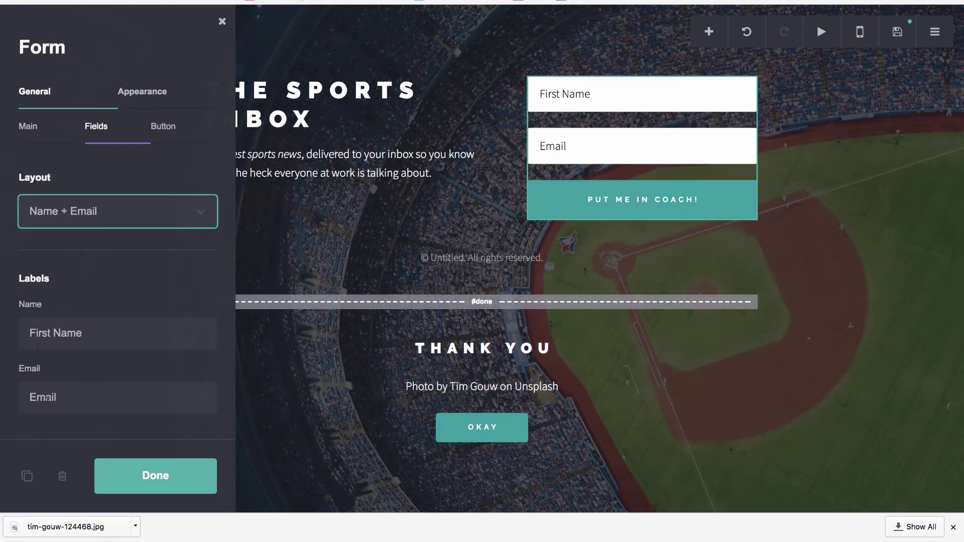
click(163, 126)
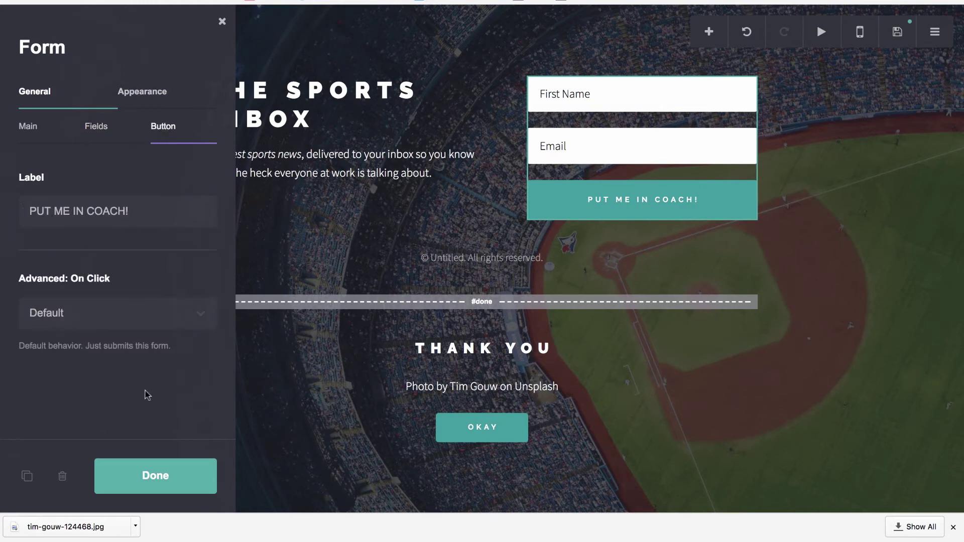
Set the form's width to 70 and spacing to 1, then finish editing
click(147, 92)
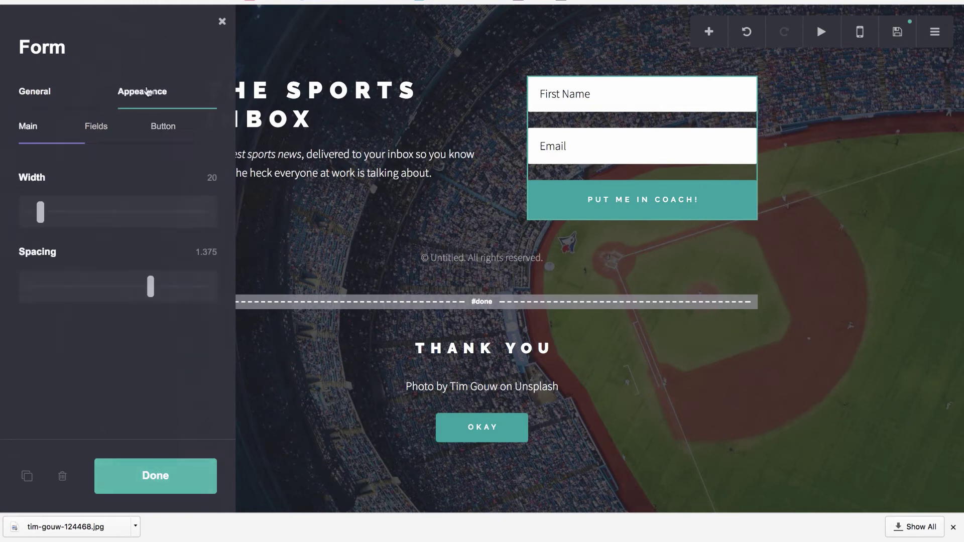
drag(40, 211, 144, 211)
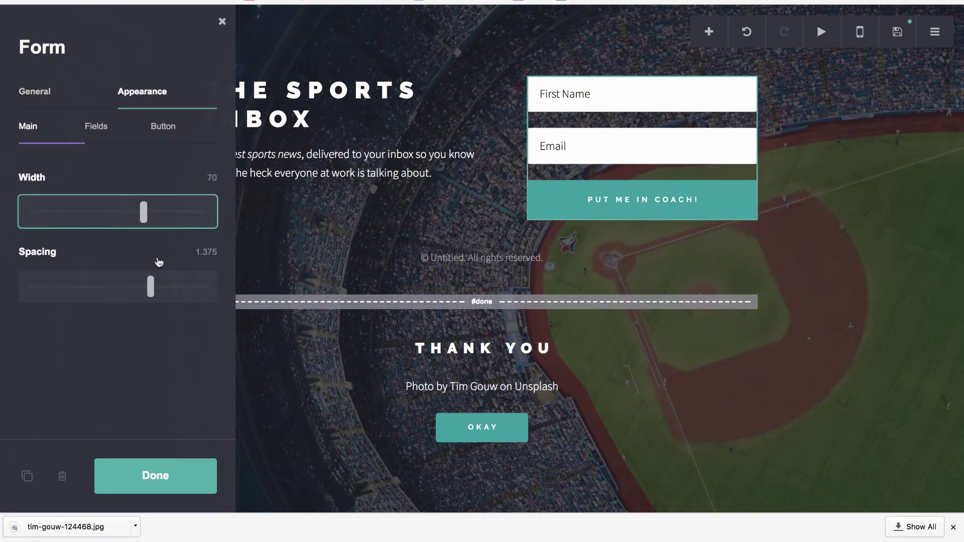
drag(151, 287, 117, 286)
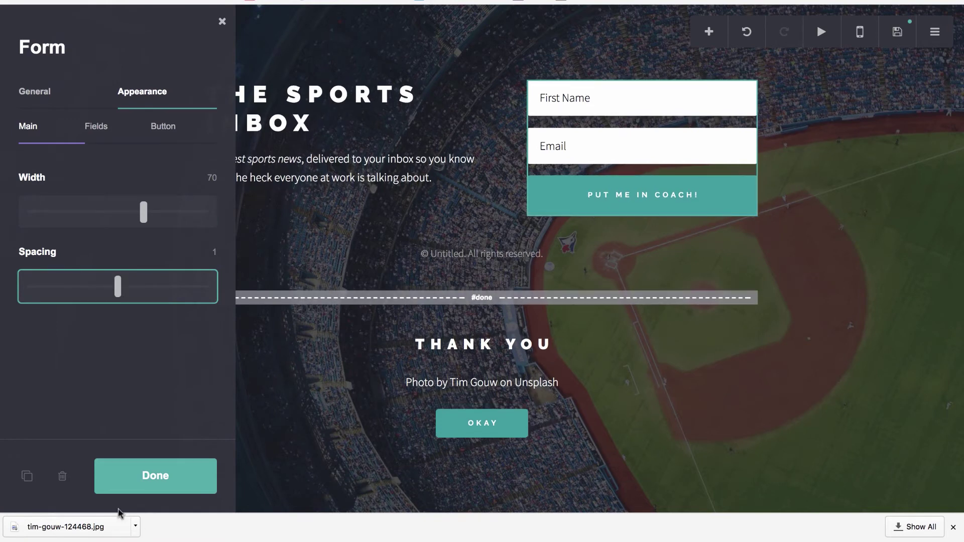
click(165, 484)
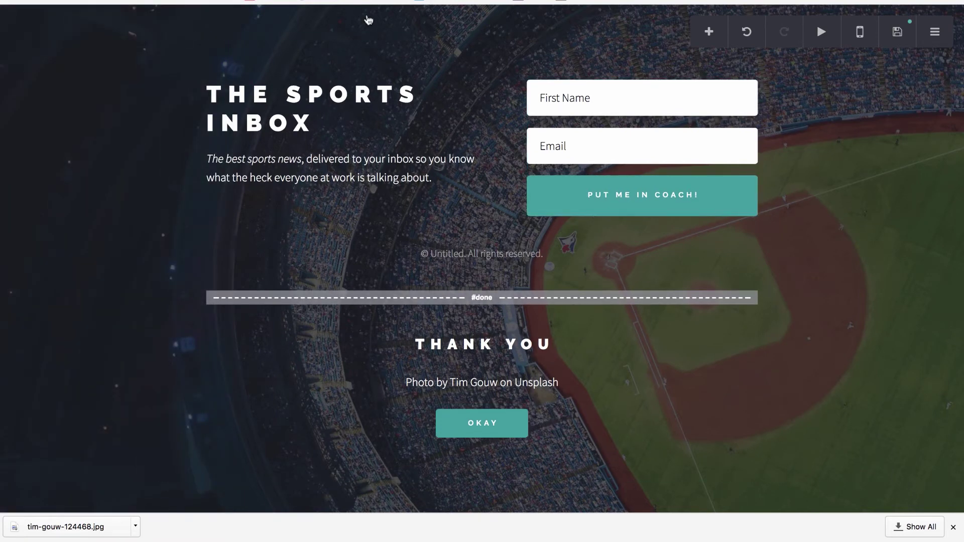
Title the site The Sports Inbox with description 'The best sports news for people who don't follow sports'
click(899, 29)
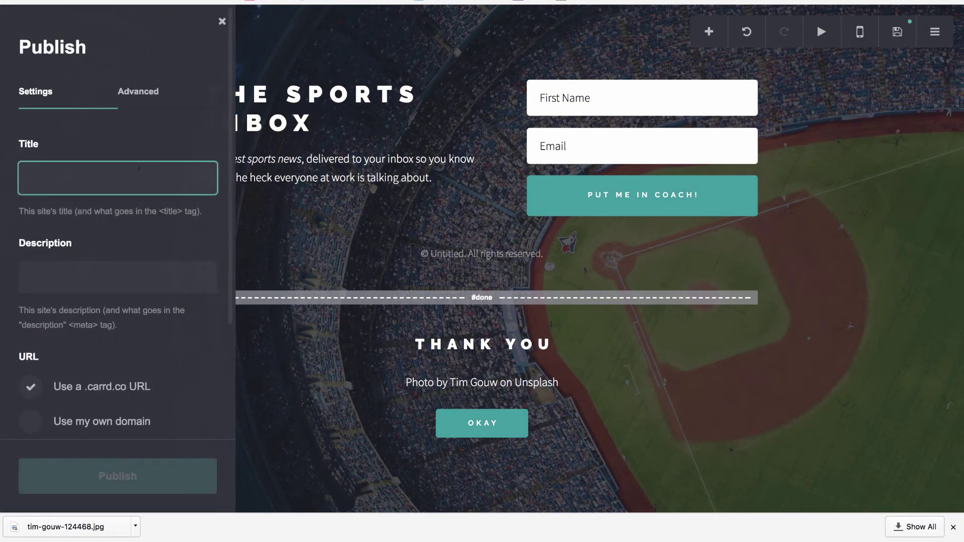
scroll(119, 197, down, 3)
scroll(92, 234, up, 3)
text(THE SPorts Inbox)
key(Tab)
text(The best sports news for people)
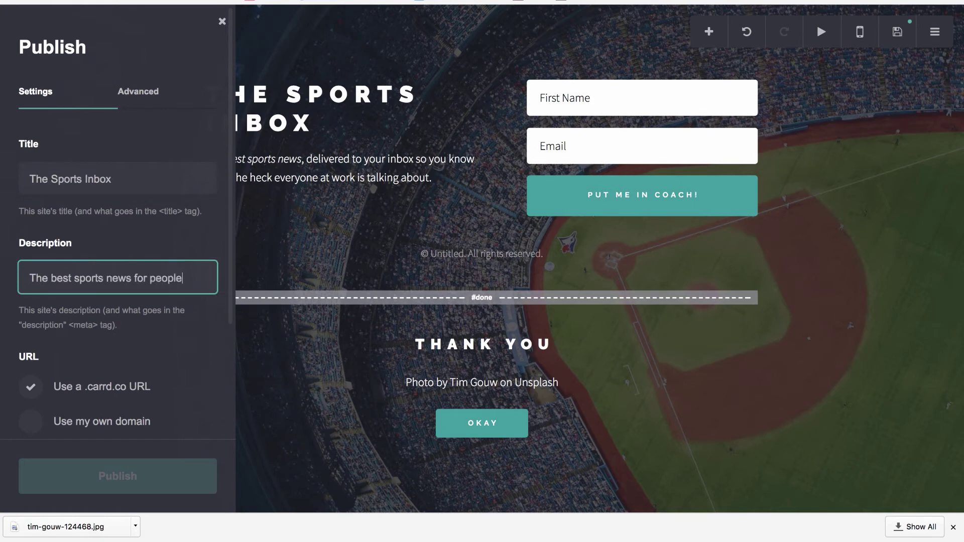
text( who don)
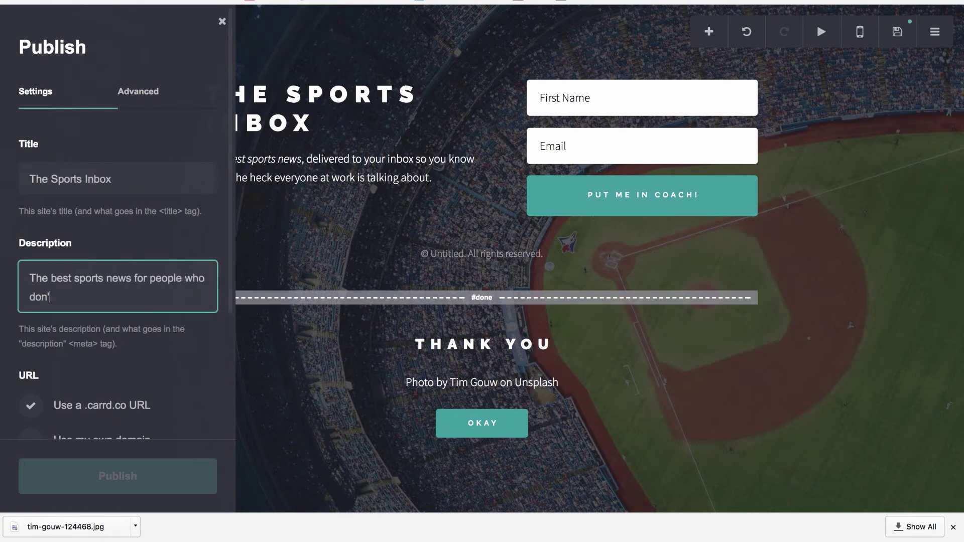
text('t follow sports)
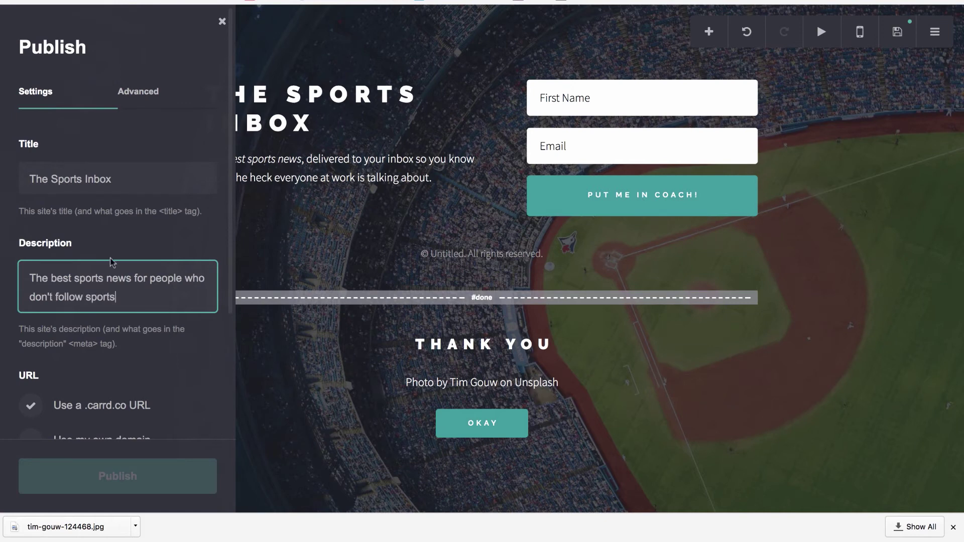
Set the site to publish on its own domain, sportsinbox.com, then view its Hover DNS records
scroll(85, 302, down, 4)
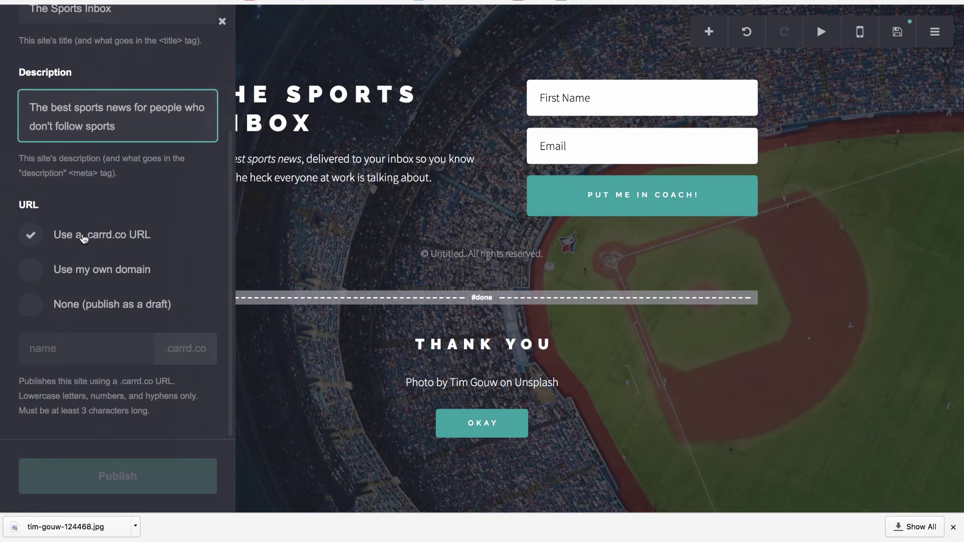
click(28, 271)
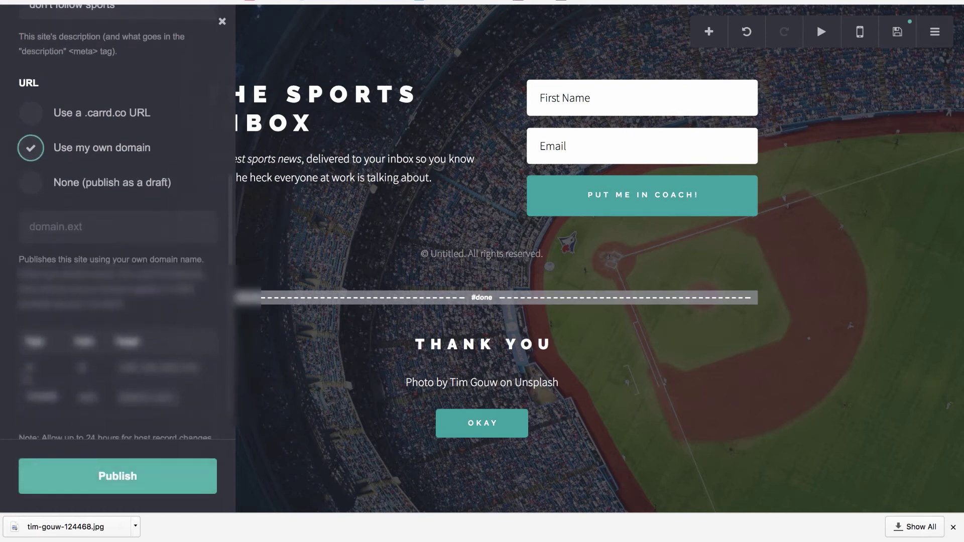
click(91, 200)
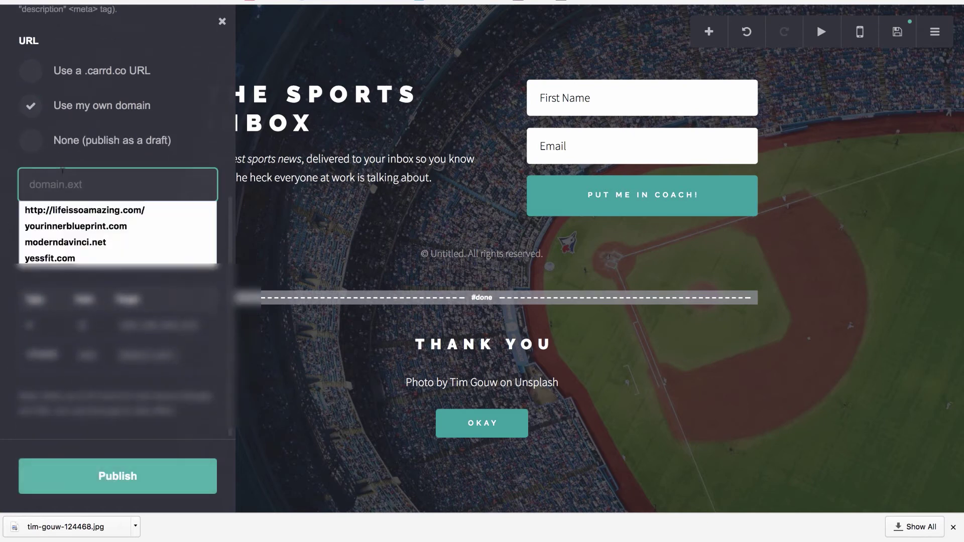
click(206, 140)
click(142, 192)
text(sportsi)
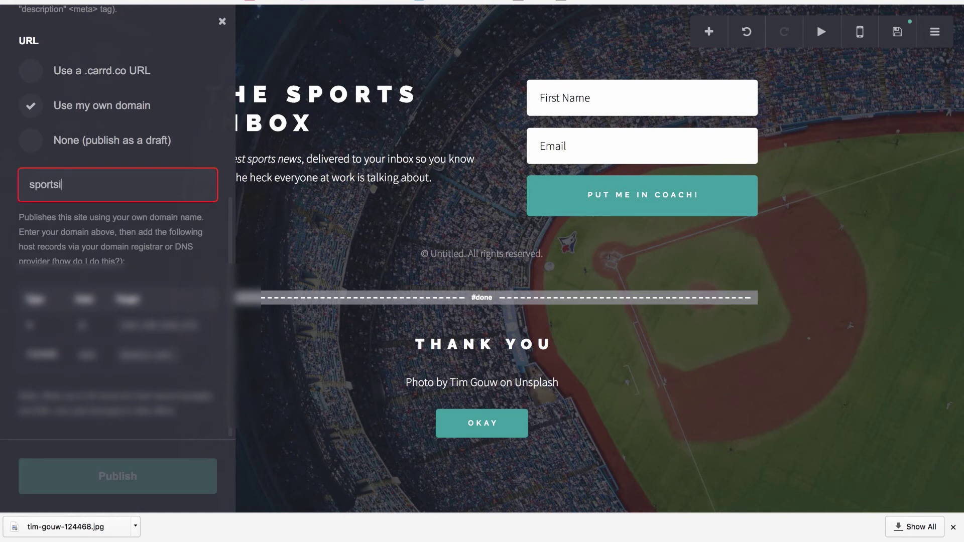
text(nbox.com)
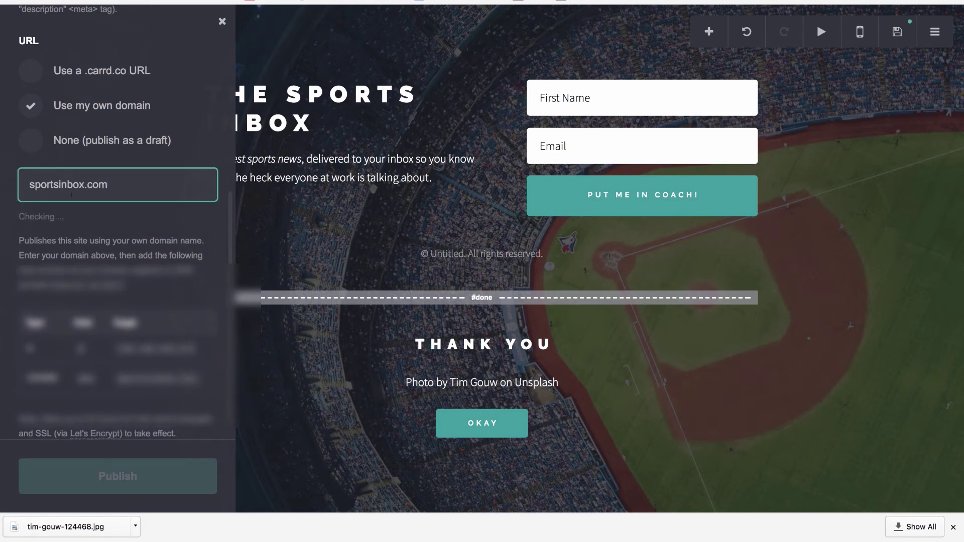
scroll(84, 227, down, 1)
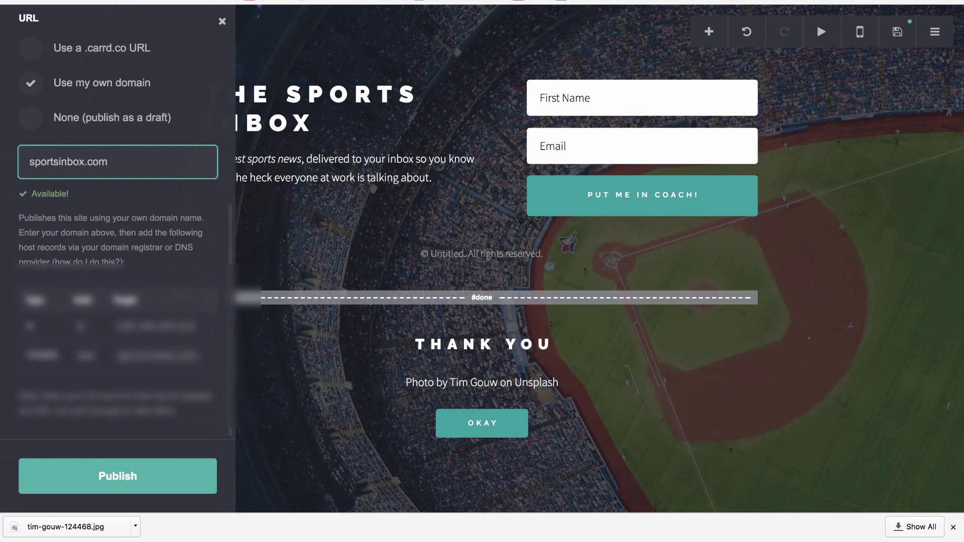
key(ctrl+Tab)
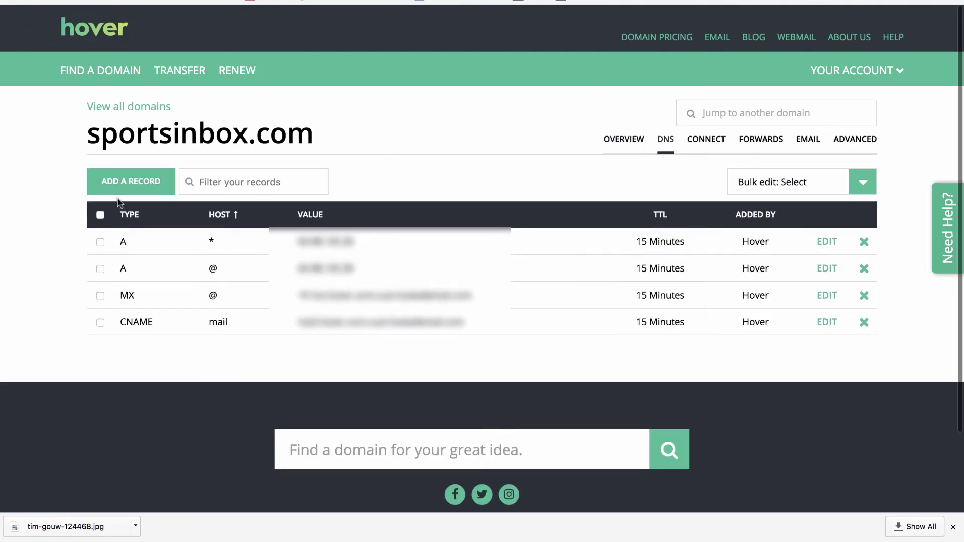
Add a Hover A record on @ pointing to Carrd's IP address
click(135, 181)
key(ctrl+shift+Tab)
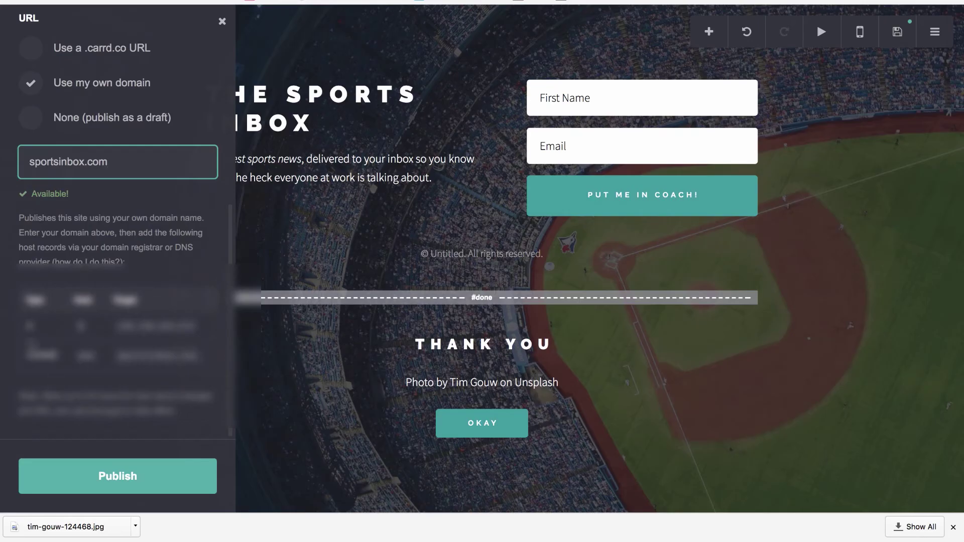
click(158, 325)
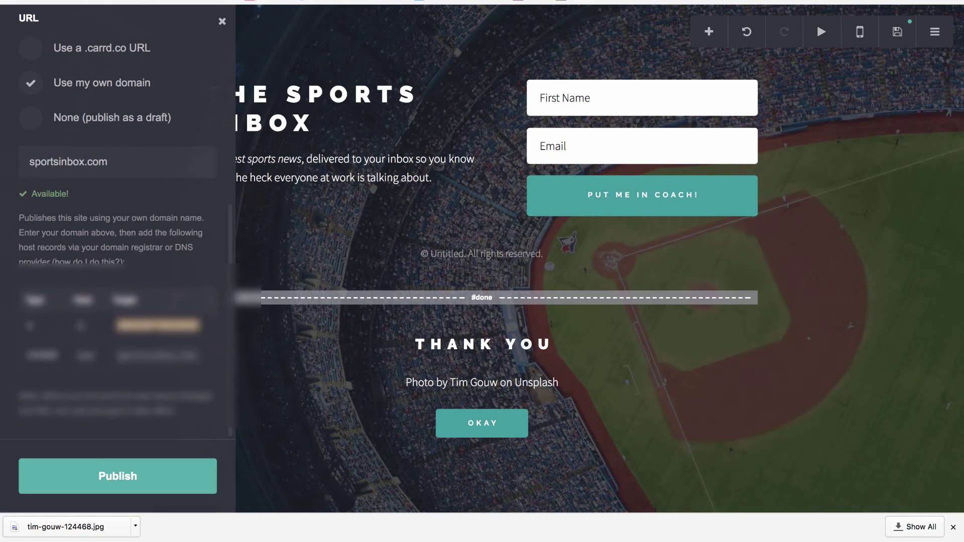
key(ctrl+Tab)
key(ctrl+v)
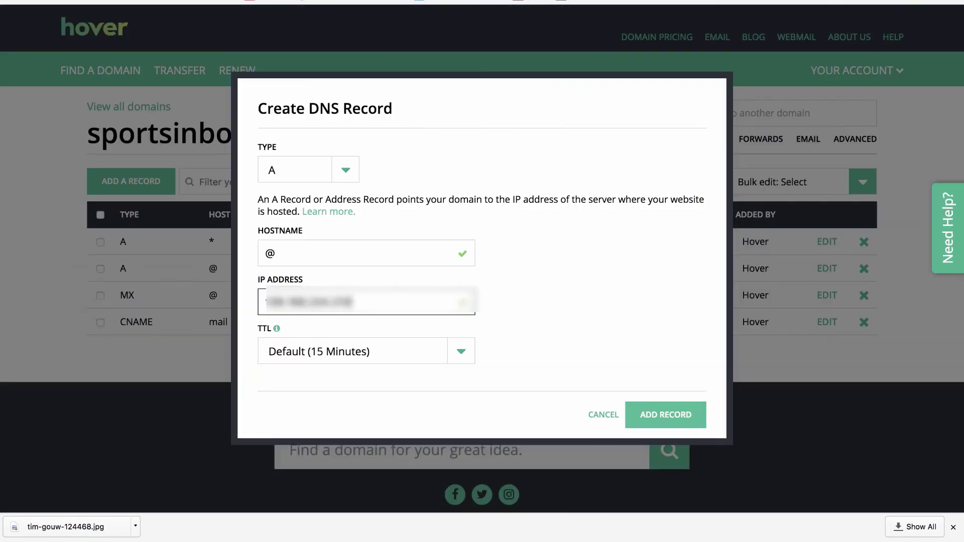
click(667, 417)
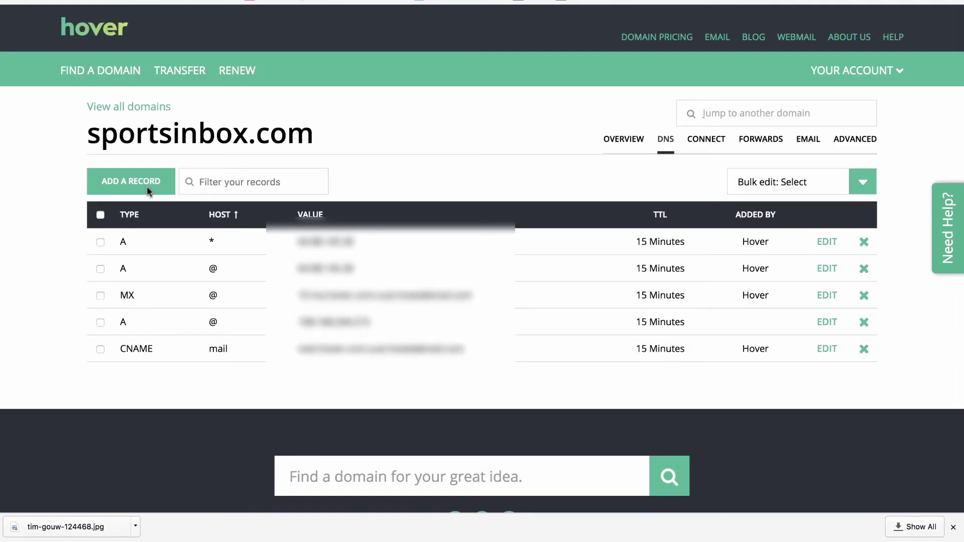
Add a CNAME record mapping www to sportsinbox.com., then return to Carrd
click(115, 173)
click(324, 164)
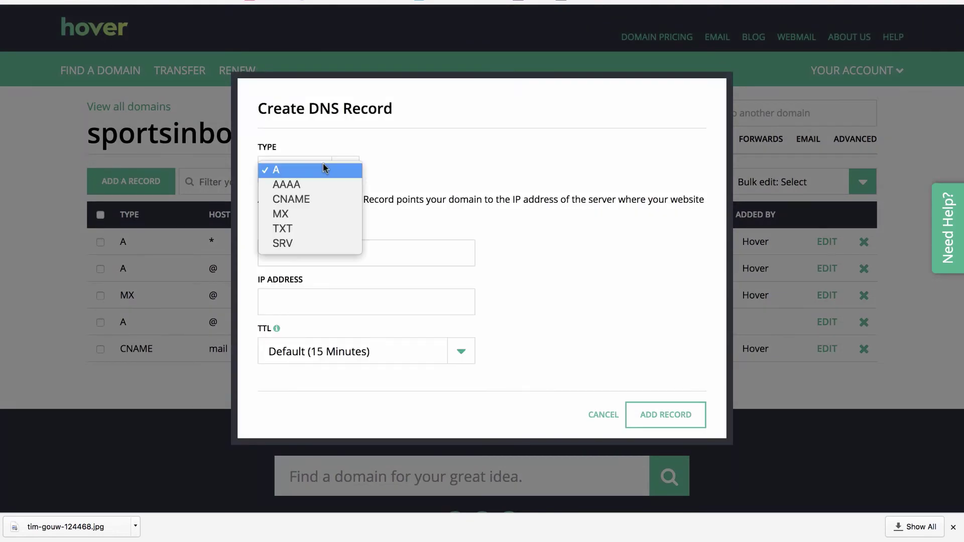
click(312, 199)
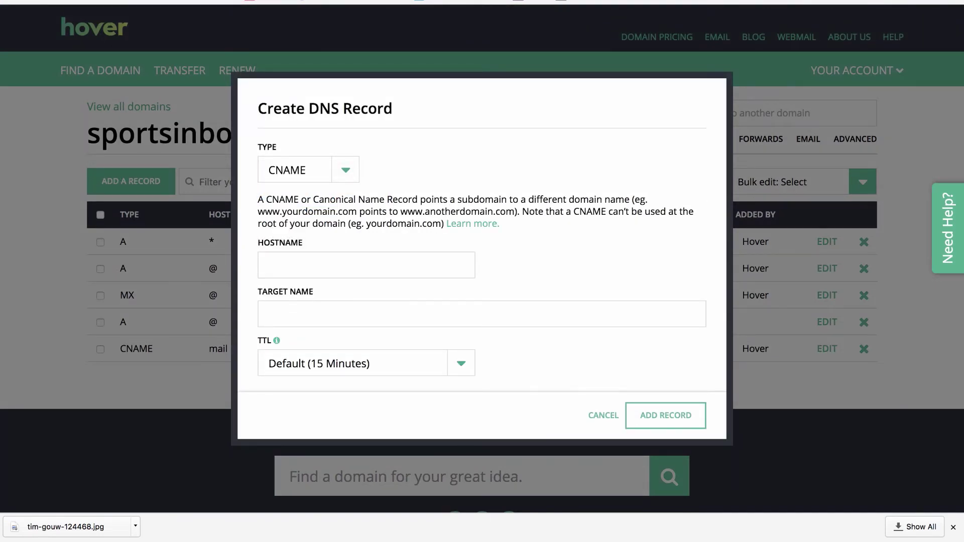
key(ctrl+Tab)
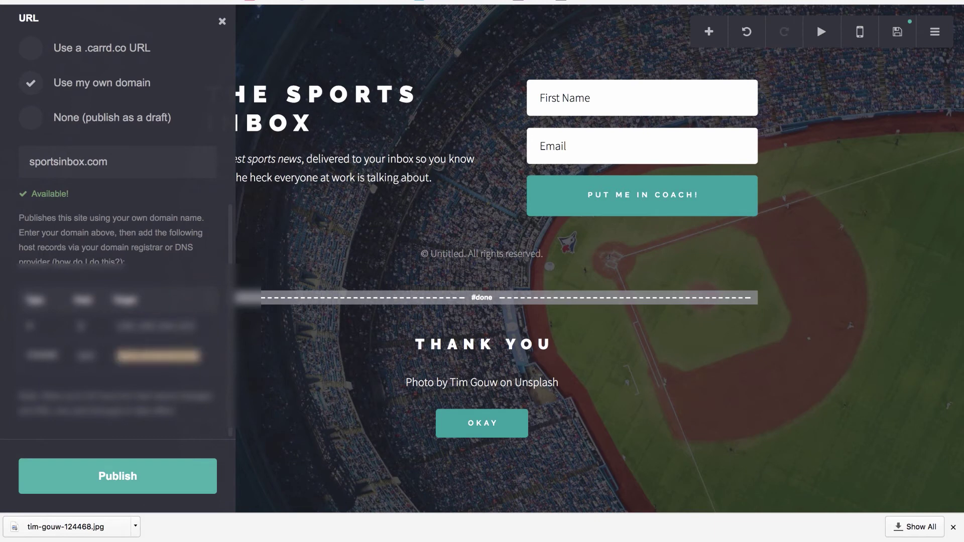
key(ctrl+shift+Tab)
click(366, 265)
text(www)
key(Tab)
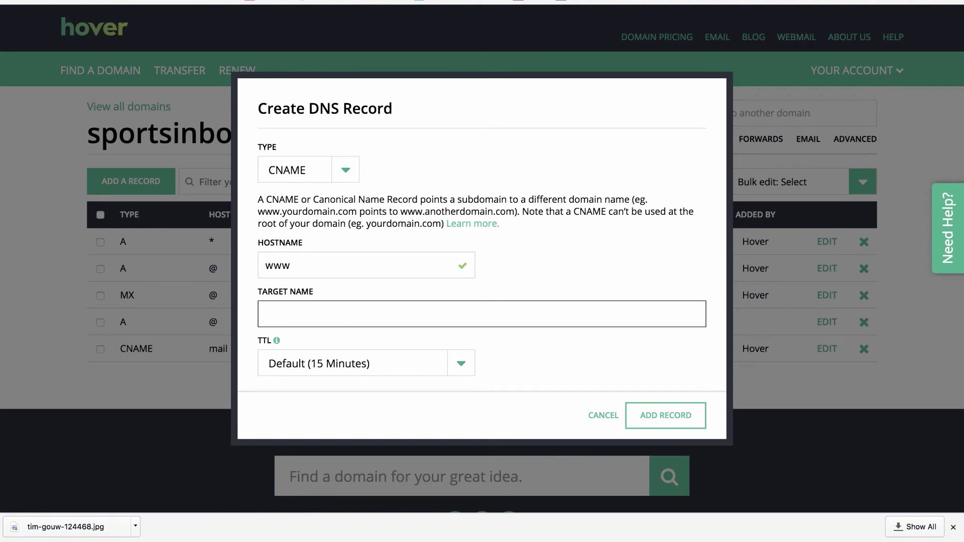
text(sportsinbox.com.)
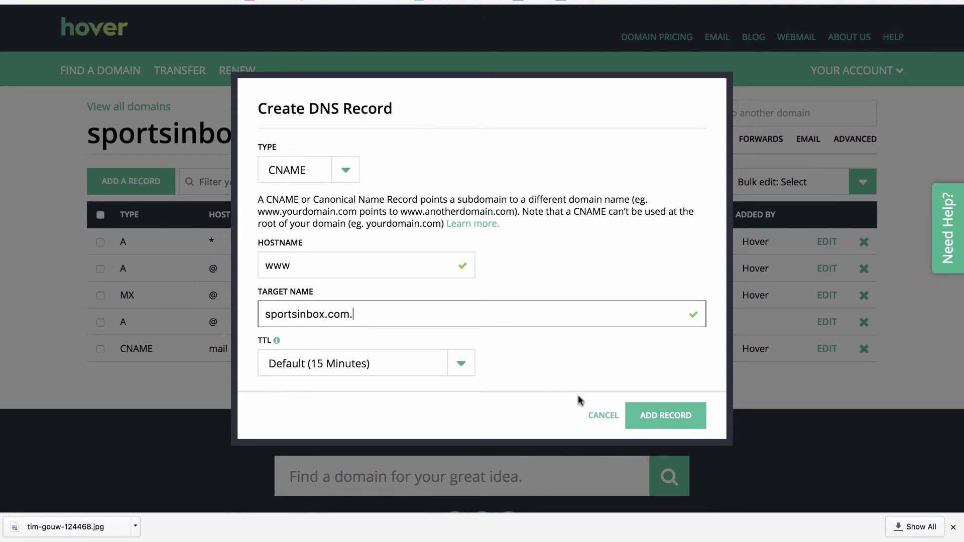
click(662, 418)
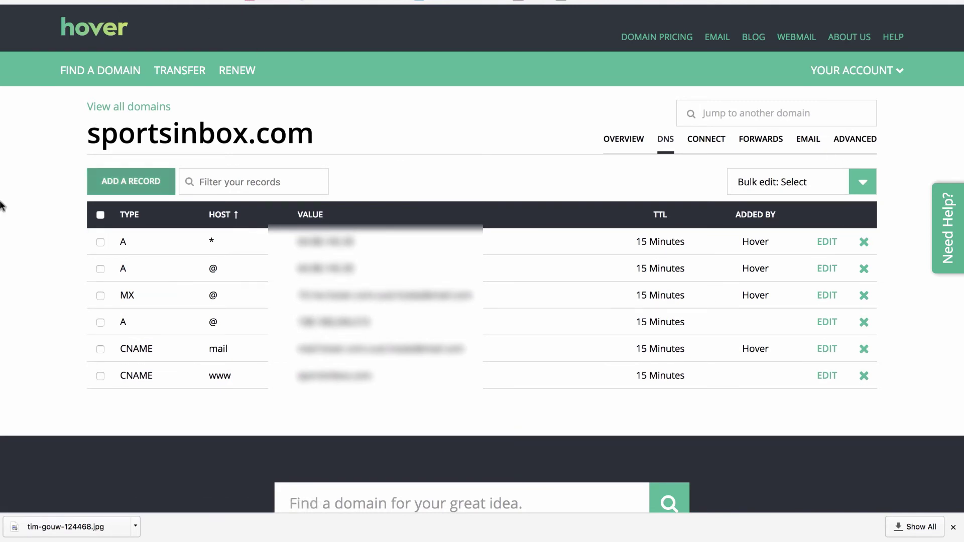
mouse_move(172, 2)
key(ctrl+Tab)
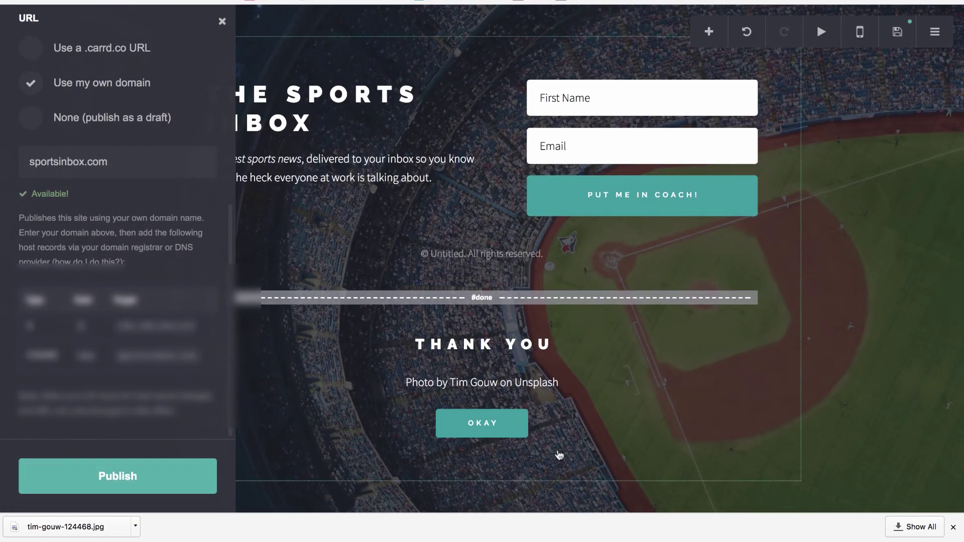
Publish to sportsinbox.com and view the domain, which still shows Hover's placeholder page
click(135, 465)
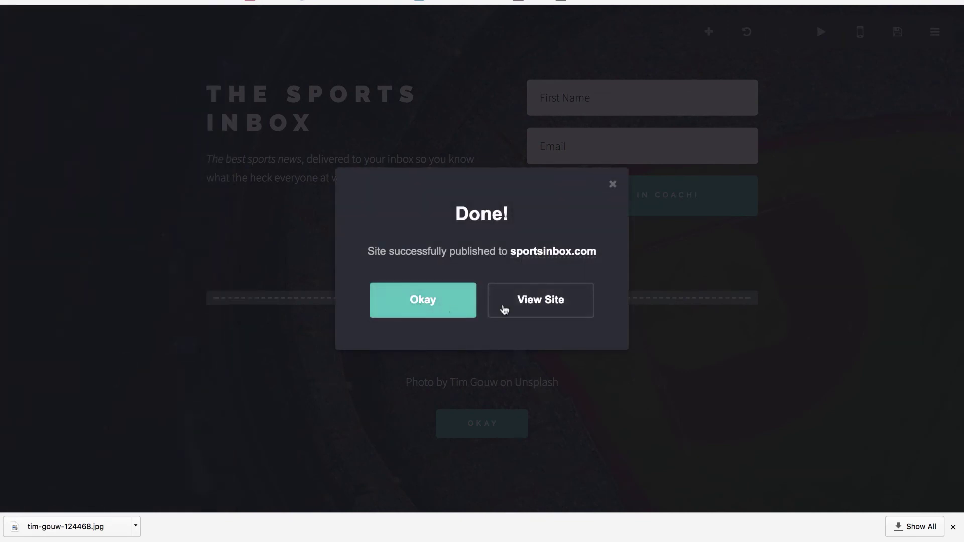
click(535, 309)
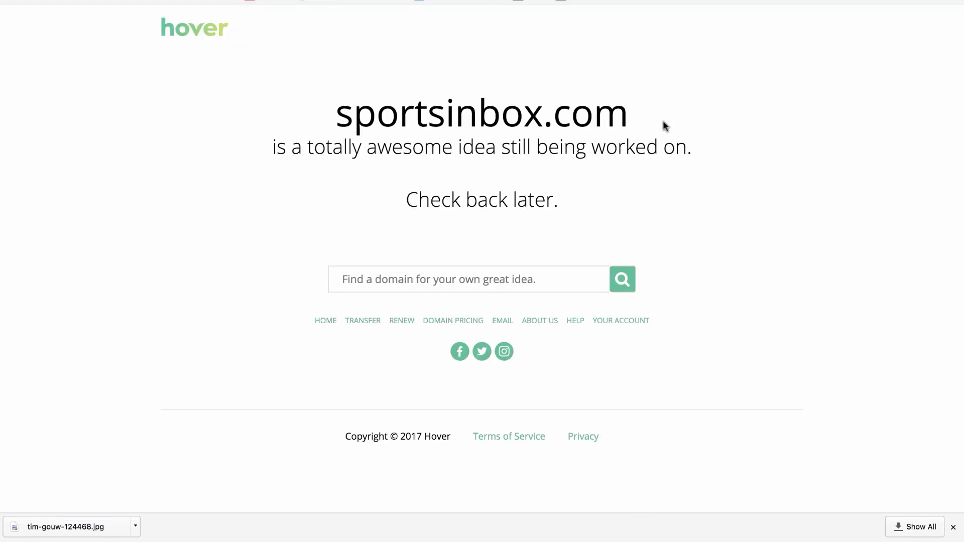
drag(663, 126, 388, 116)
key(ctrl+shift+Tab)
Delete the Okay button from the Thank You section
click(613, 185)
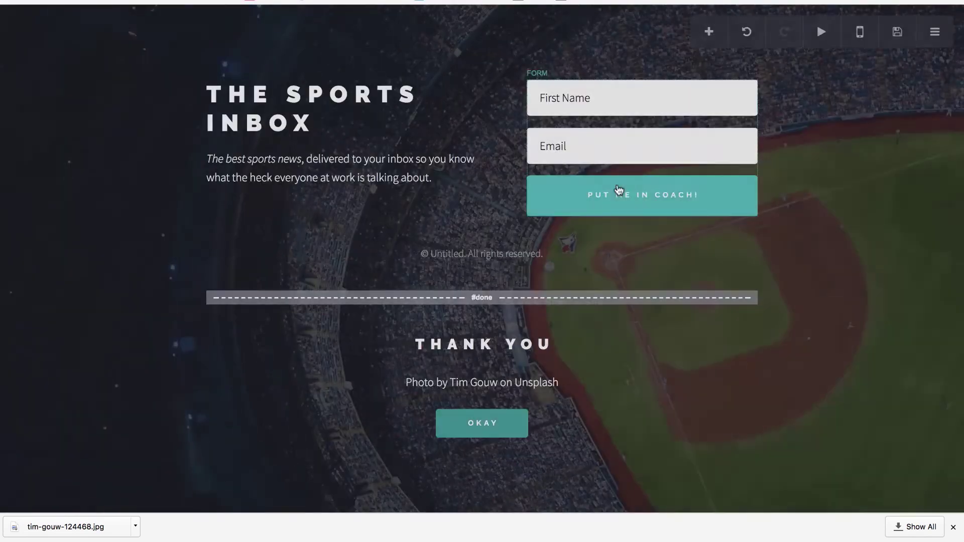
click(368, 423)
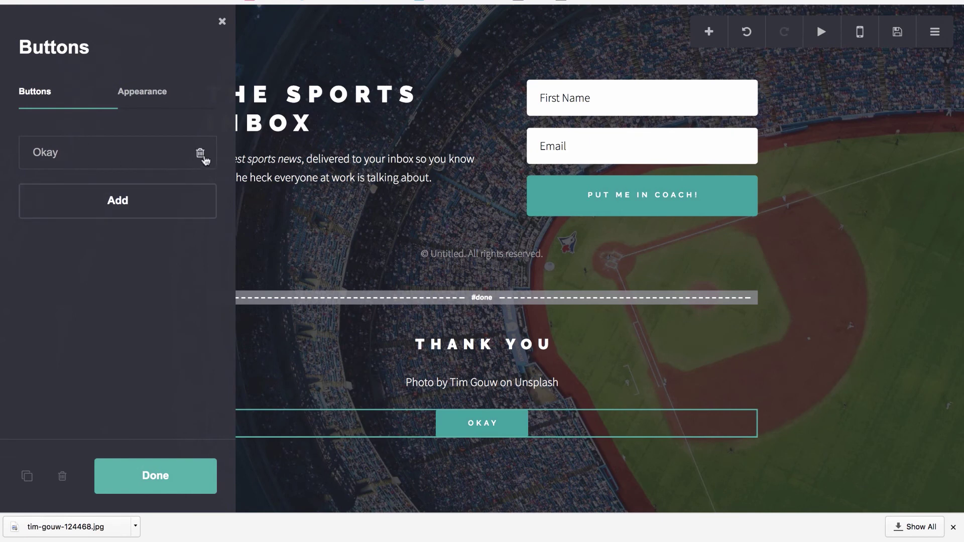
click(195, 153)
click(200, 156)
click(61, 477)
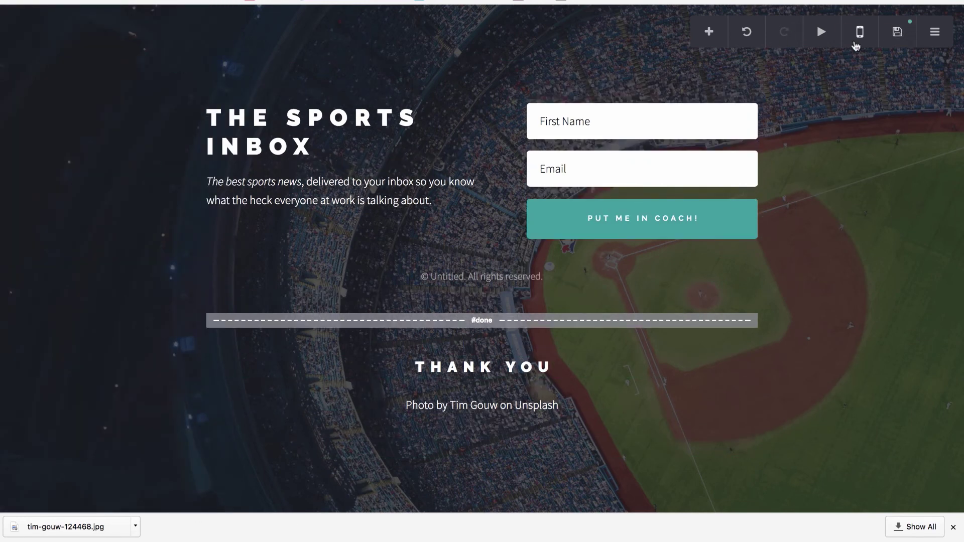
Preview the page in the phone layout and switch back to desktop view
click(899, 33)
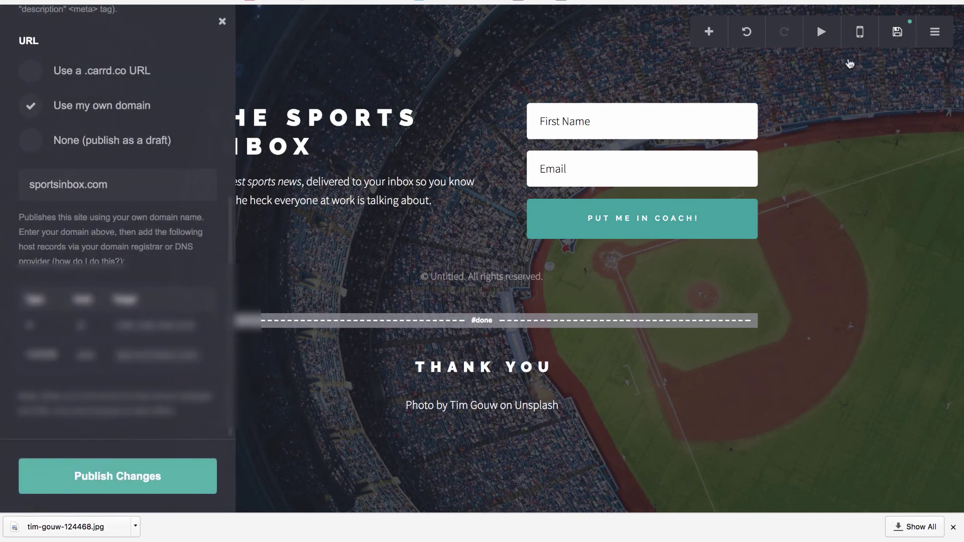
click(684, 96)
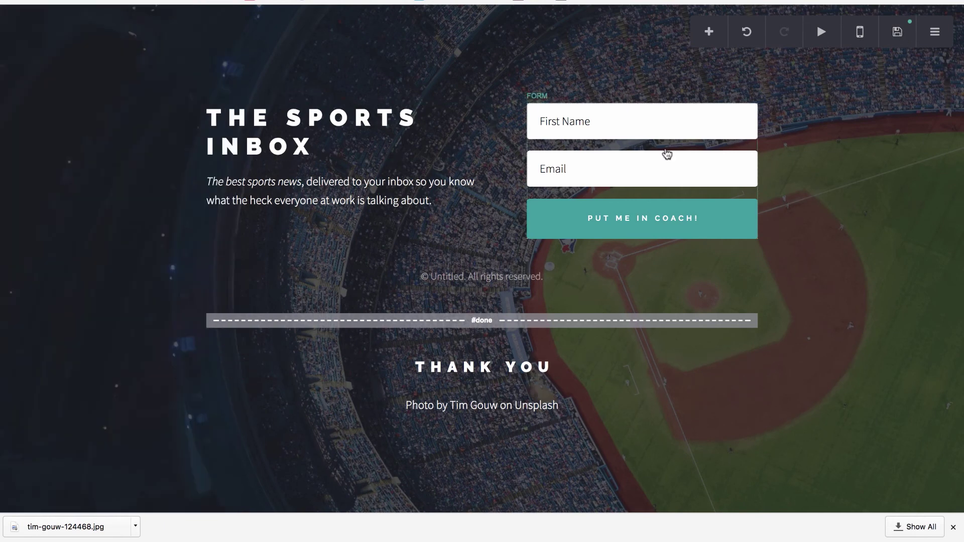
click(859, 33)
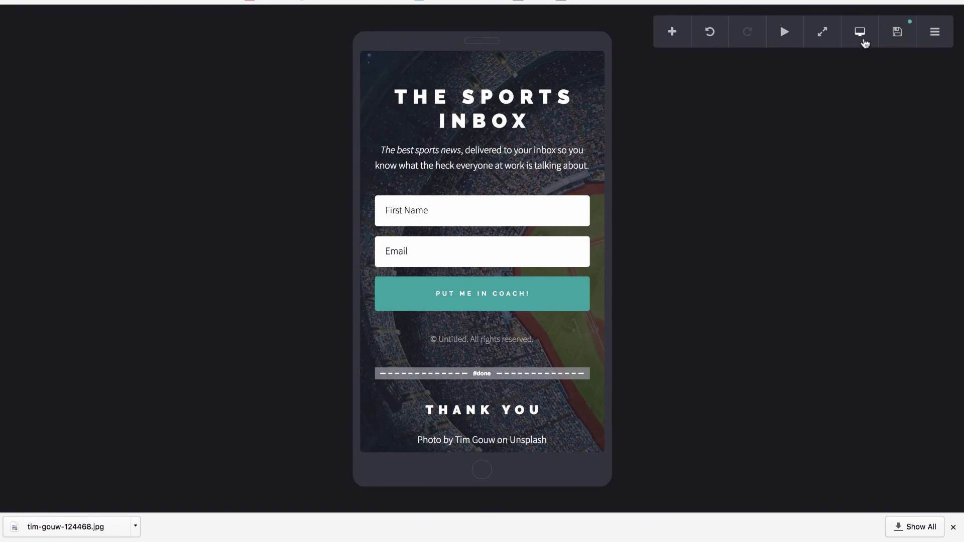
click(860, 32)
click(856, 33)
click(855, 35)
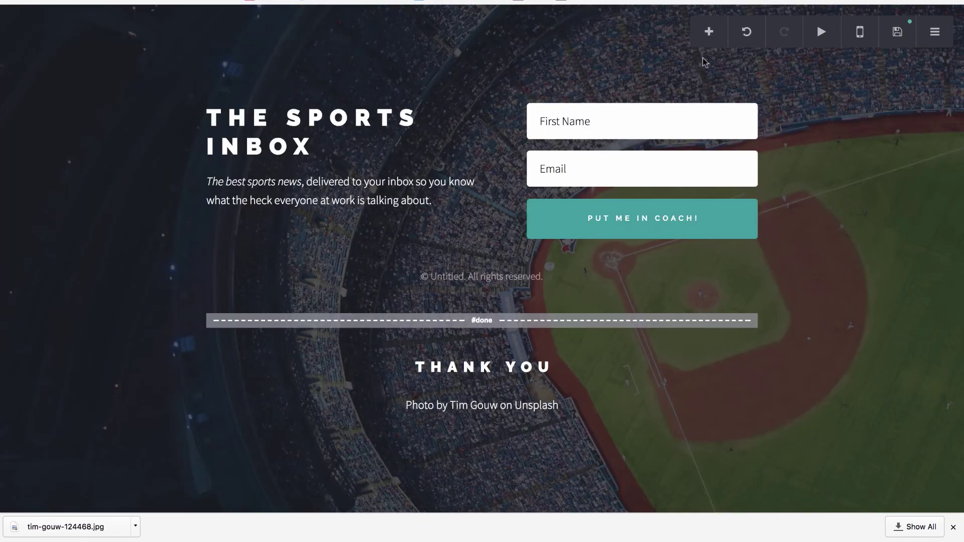
click(709, 32)
Leave The Sports Inbox for the dashboard and open the lake-background profile site
click(933, 33)
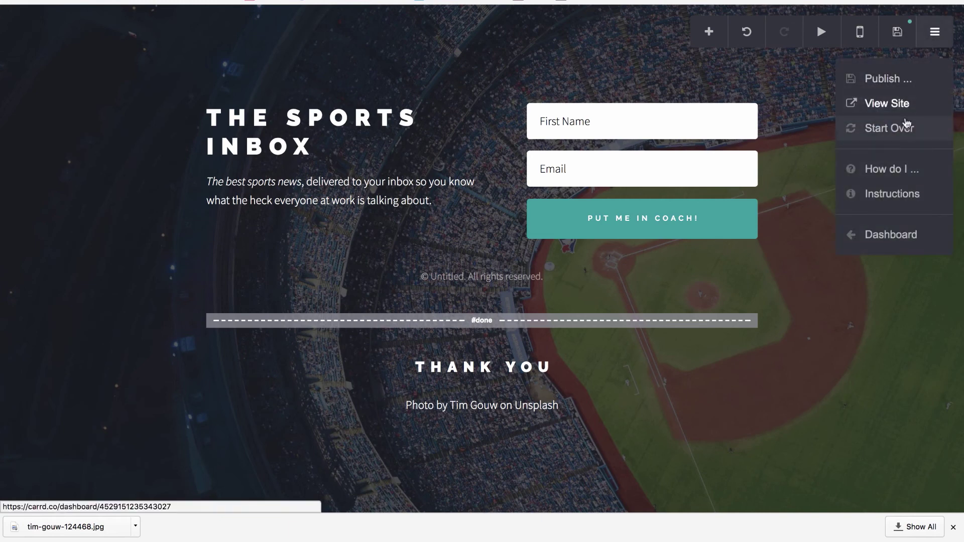
click(900, 238)
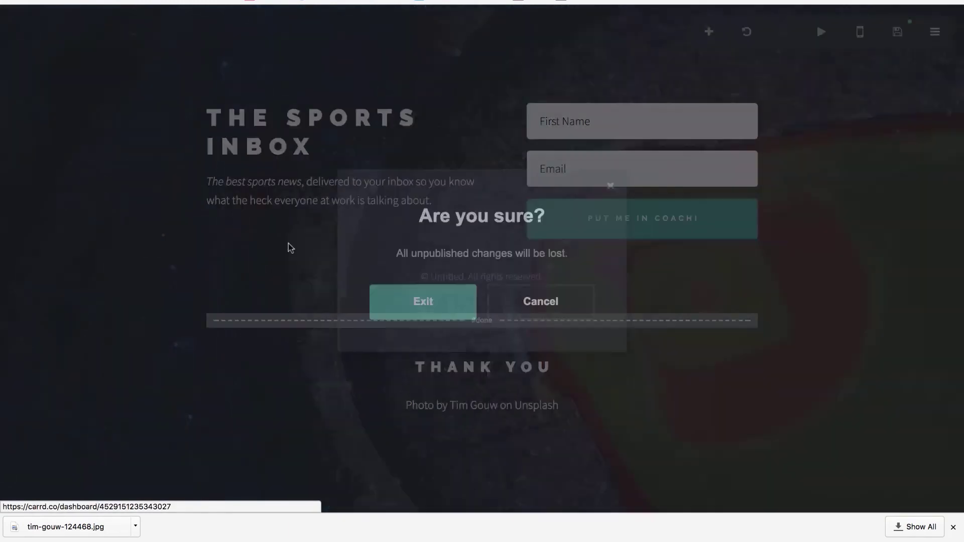
click(524, 300)
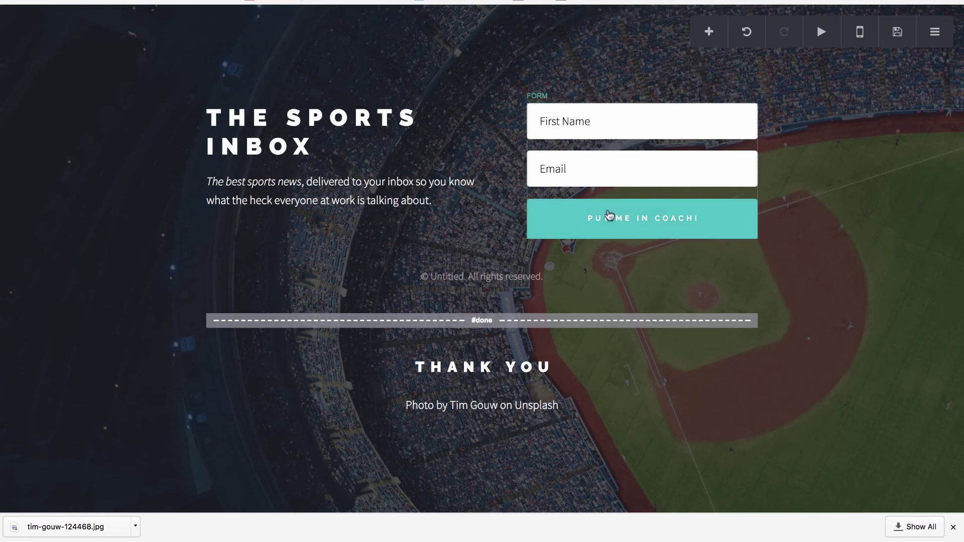
click(933, 33)
click(886, 232)
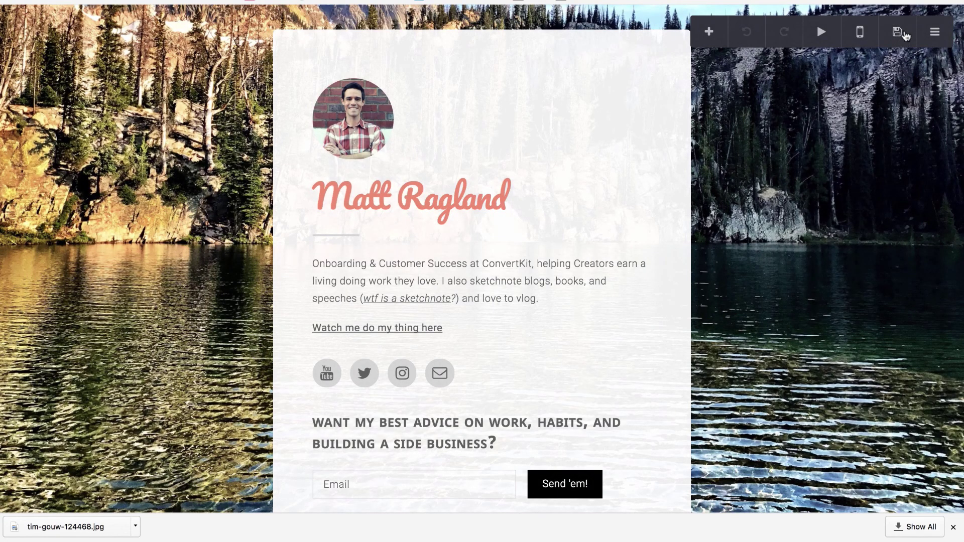
Preview the profile site live and try its email signup field
click(935, 32)
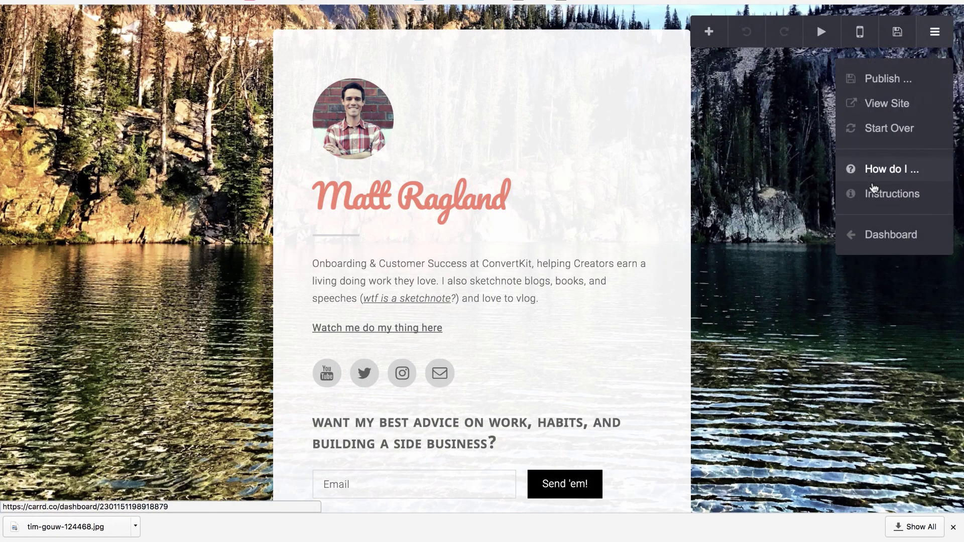
click(887, 103)
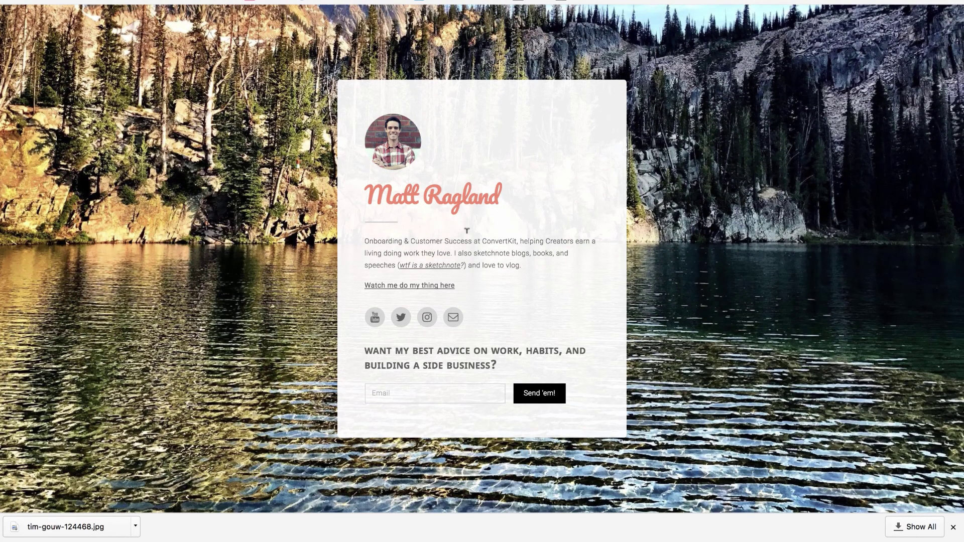
click(392, 396)
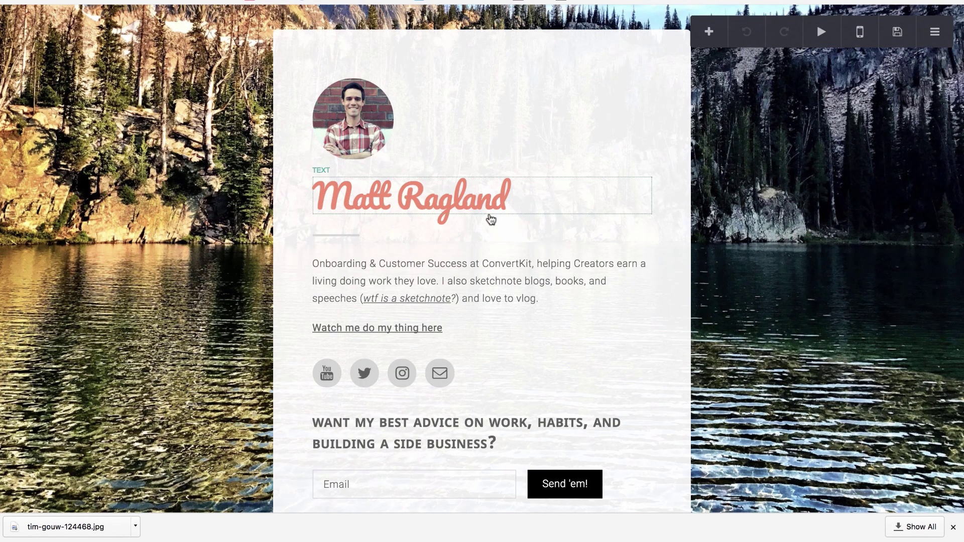
scroll(371, 470, down, 2)
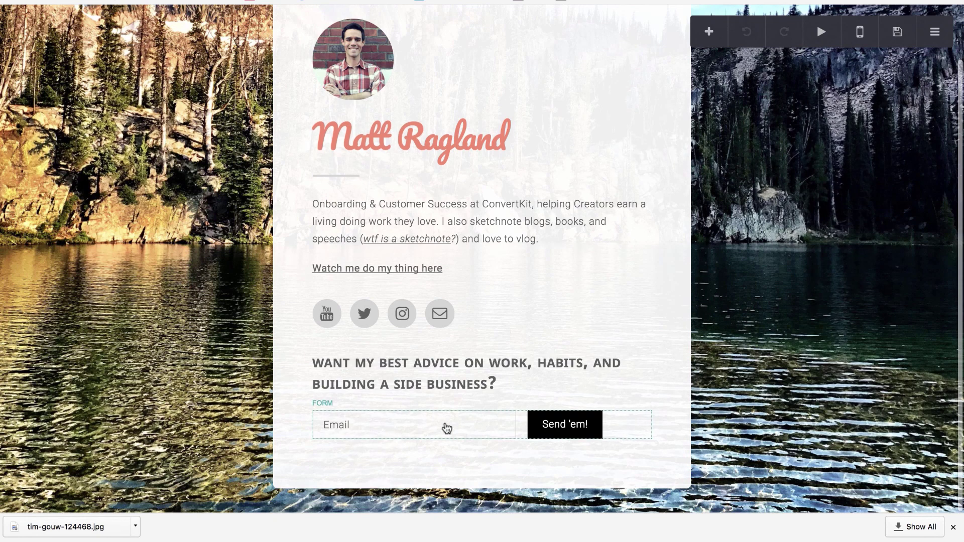
click(709, 35)
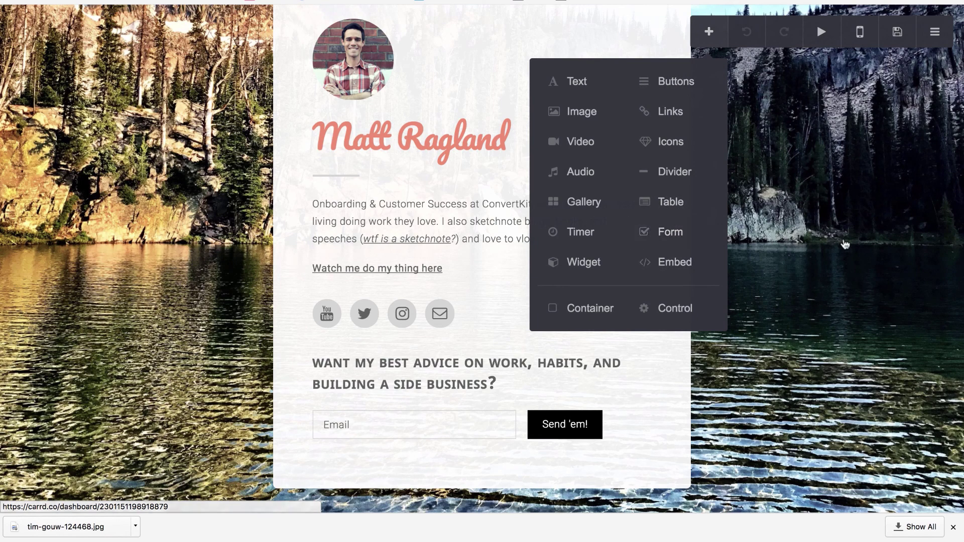
Inspect the social icons row settings and close them
click(327, 317)
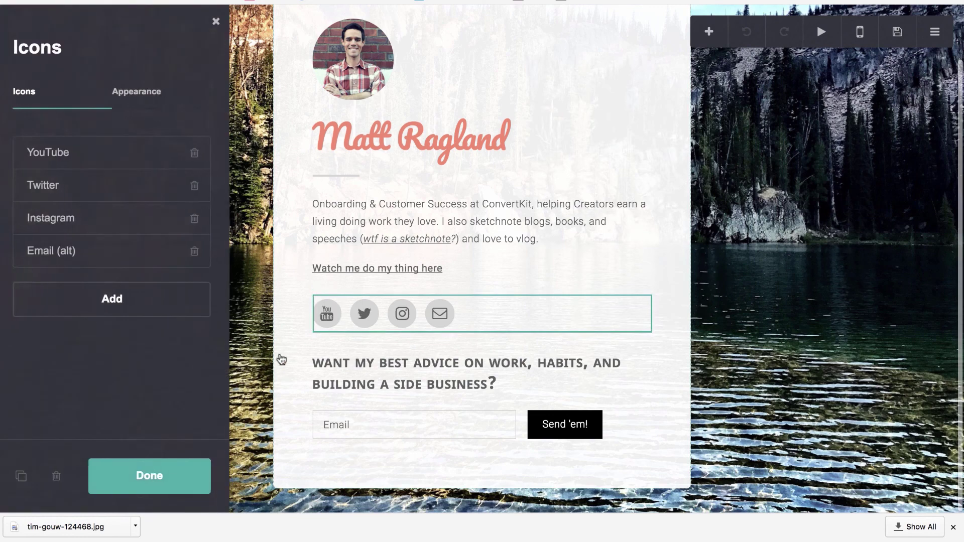
click(165, 477)
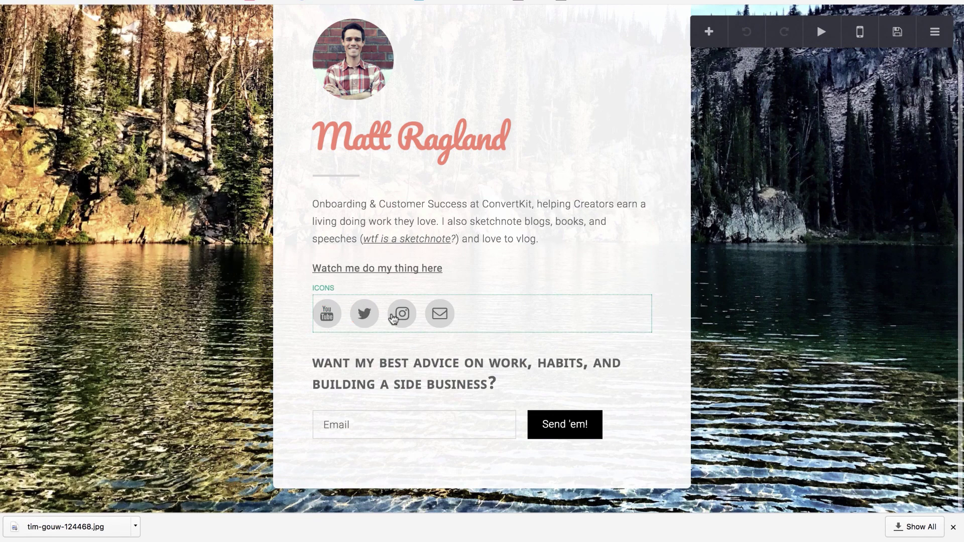
scroll(852, 106, up, 2)
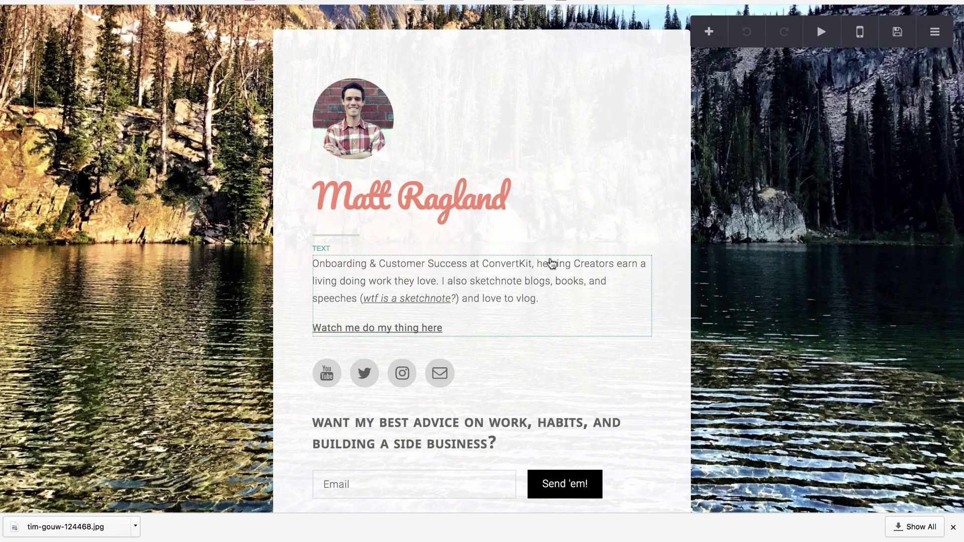
Test the live site's email signup field and YouTube icon, then return to My Sites
click(934, 31)
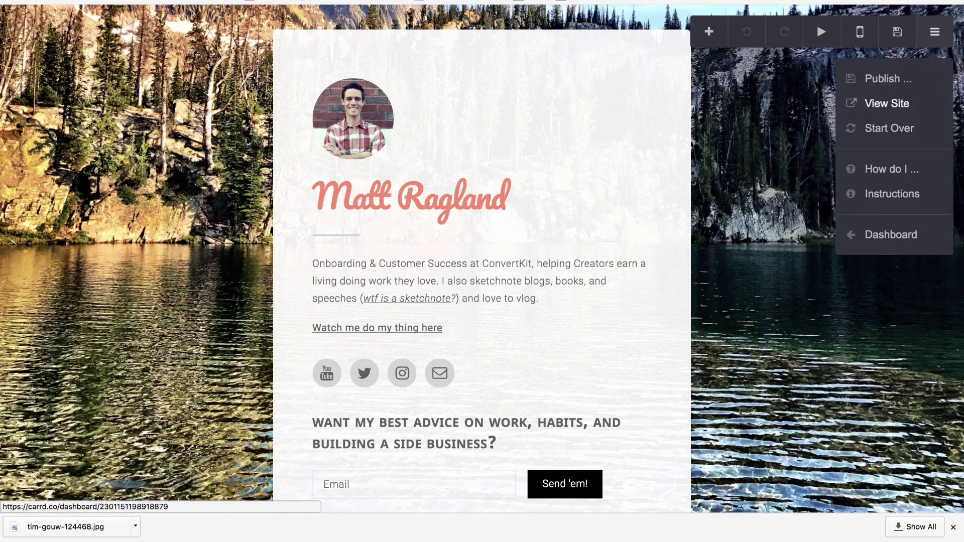
click(886, 103)
click(407, 387)
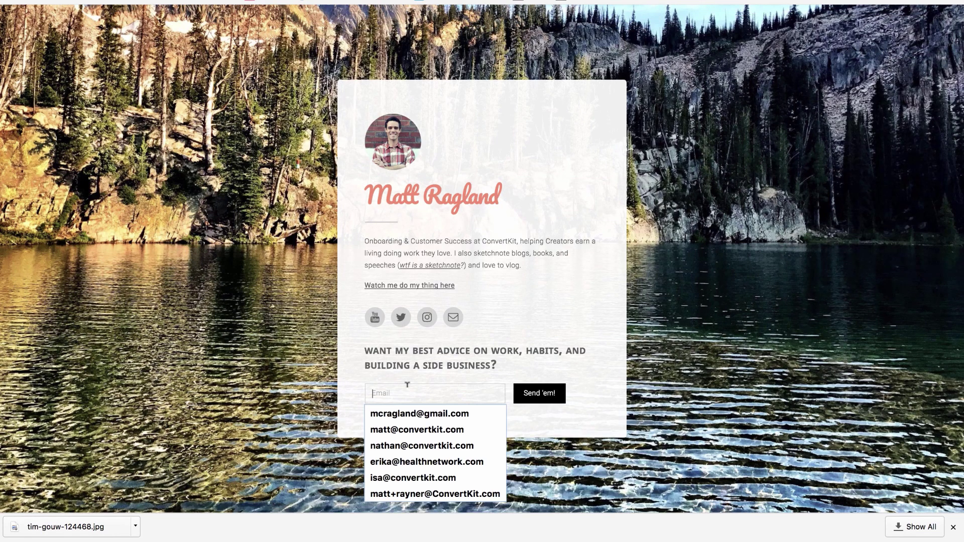
click(433, 414)
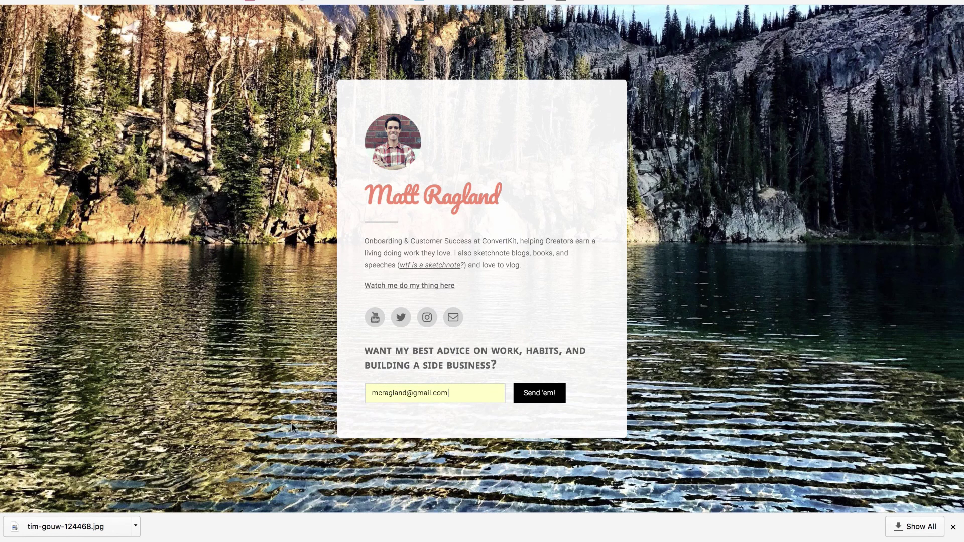
click(375, 317)
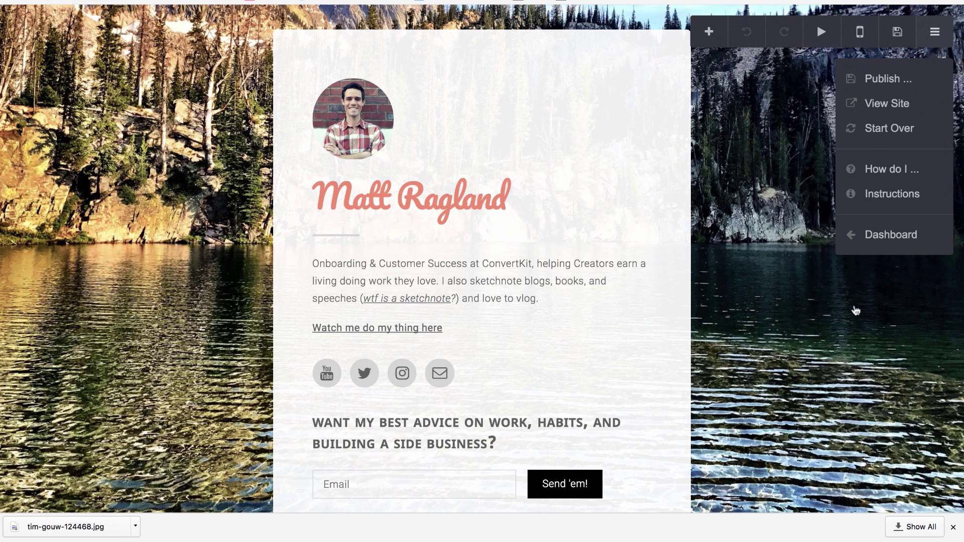
click(879, 232)
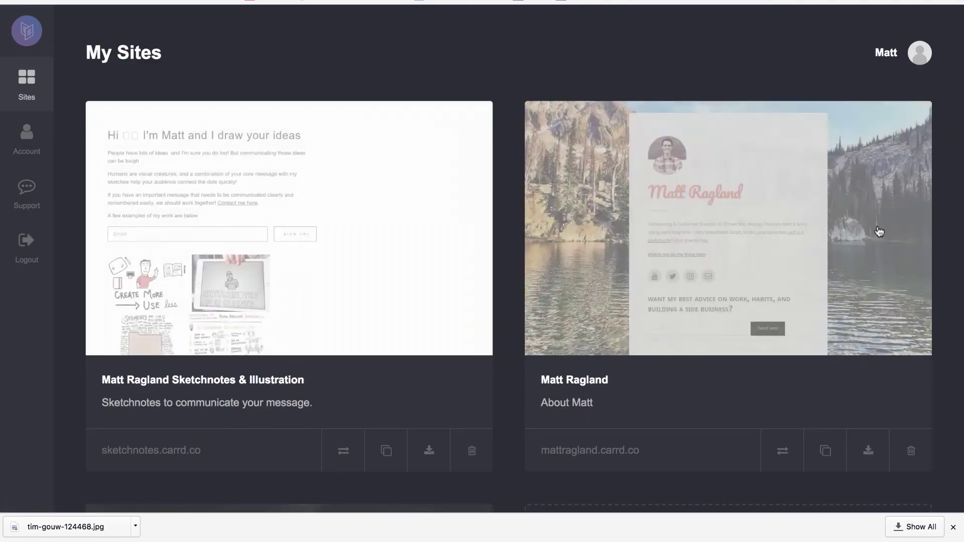